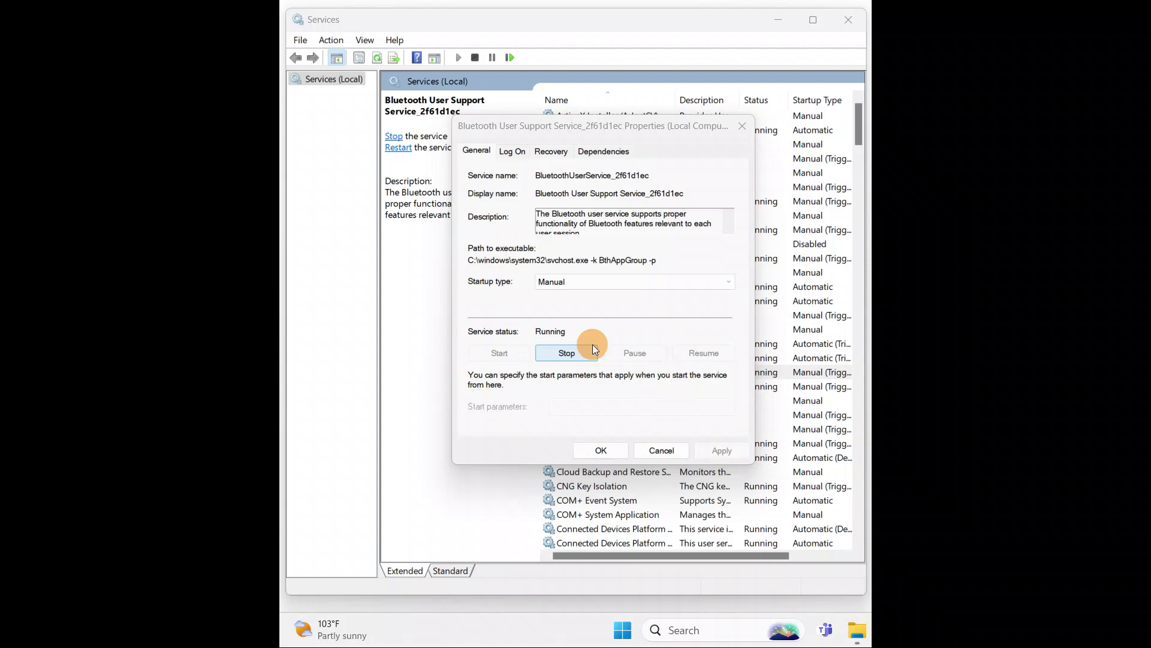
# Set Bluetooth User Support Service startup type to Automatic and apply, then center the resulting error
pyautogui.click(565, 286)
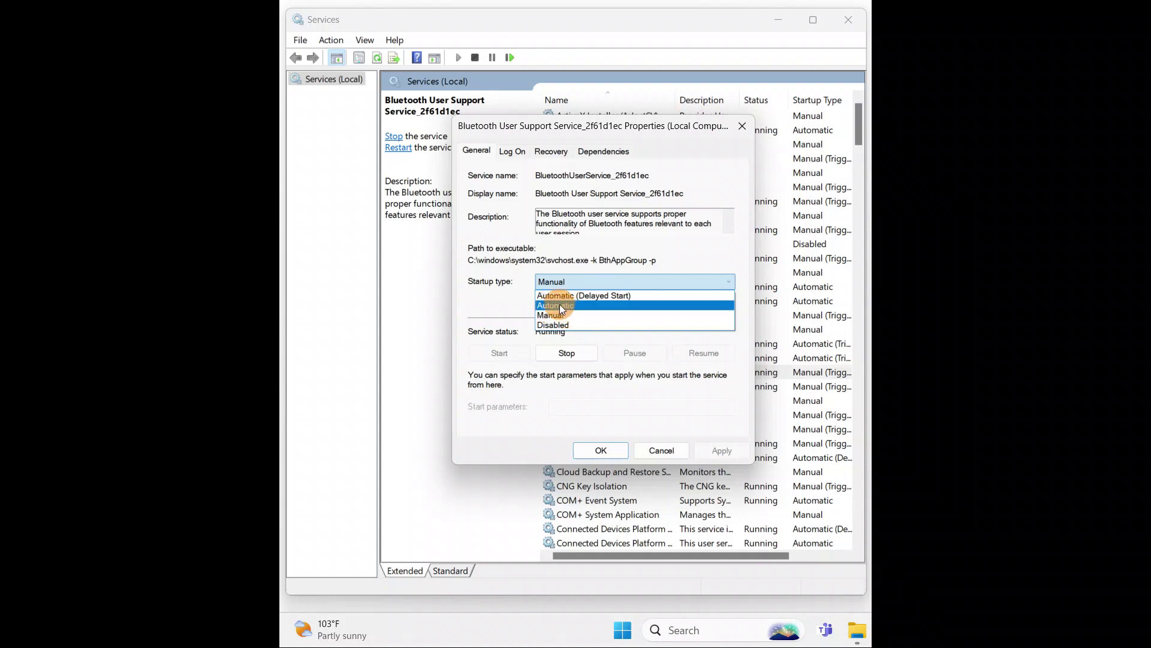
pyautogui.click(559, 305)
pyautogui.click(728, 451)
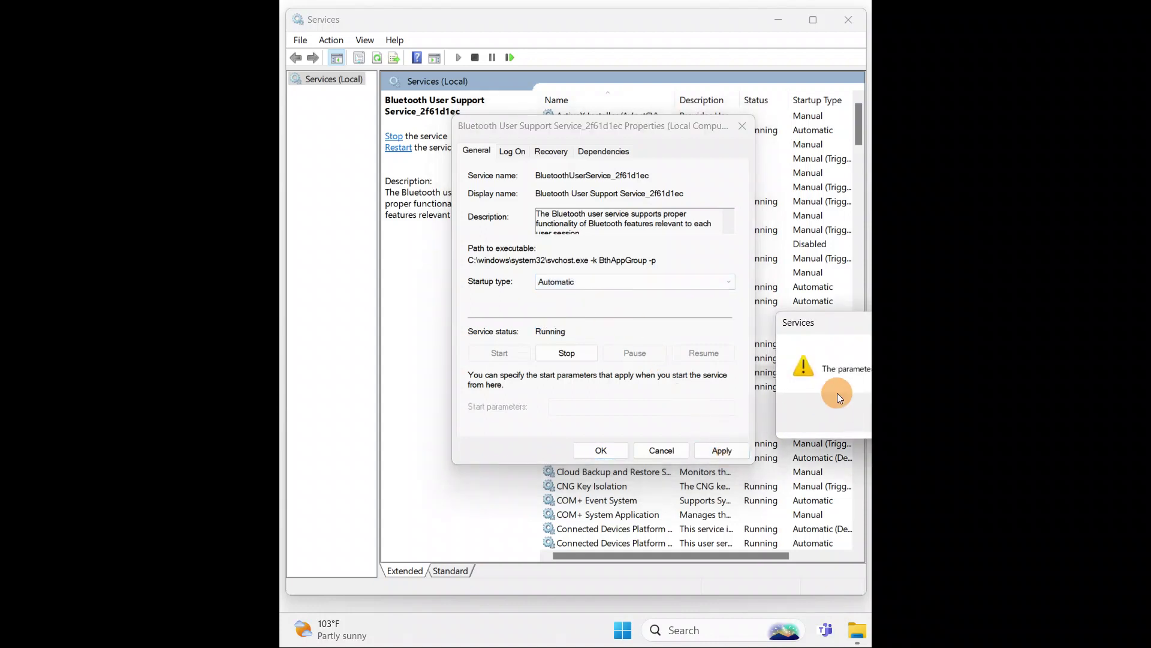
pyautogui.moveTo(860, 323); pyautogui.dragTo(594, 224)
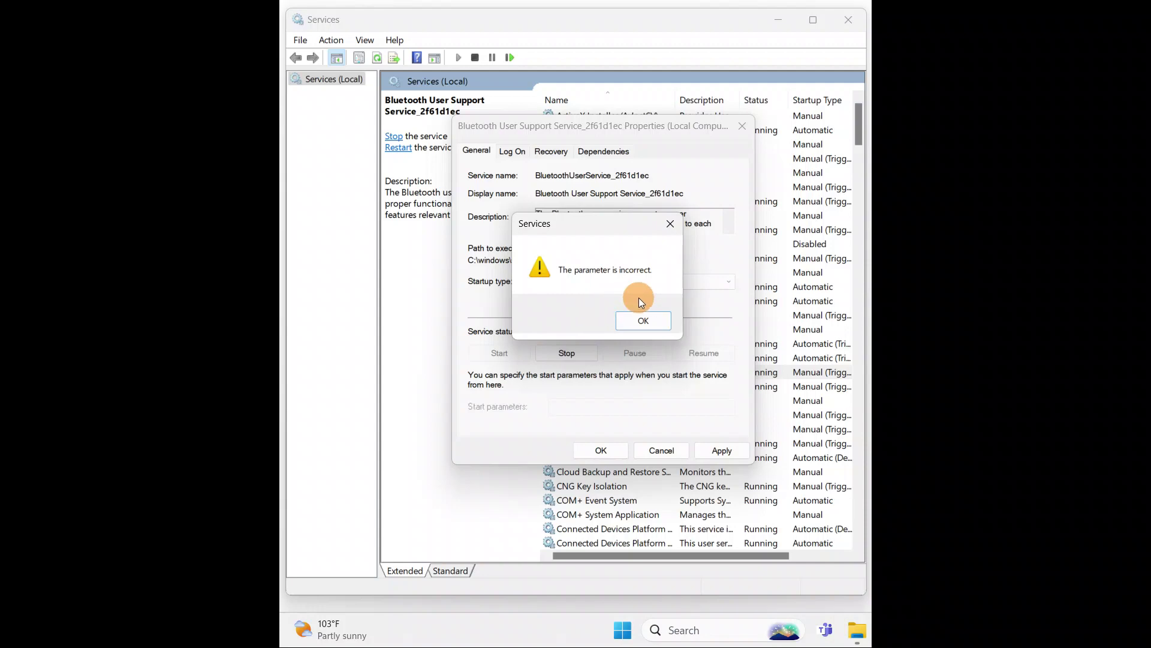
# Dismiss the parameter errors and warning, close the service properties, and exit Services
pyautogui.click(783, 315)
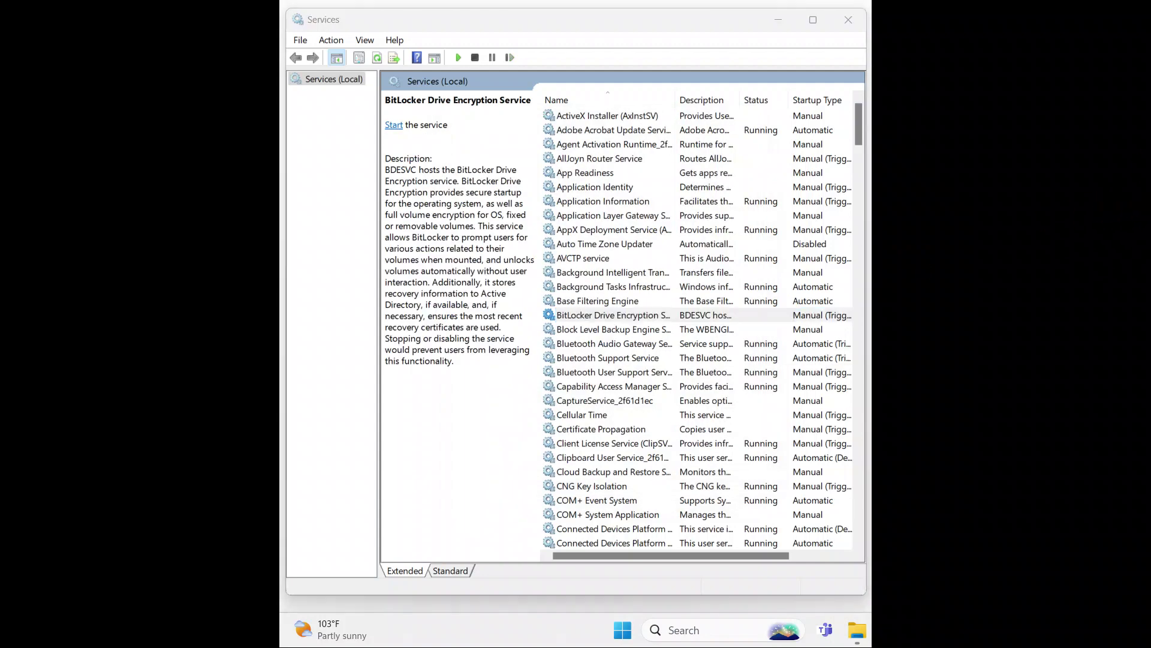
pyautogui.click(845, 22)
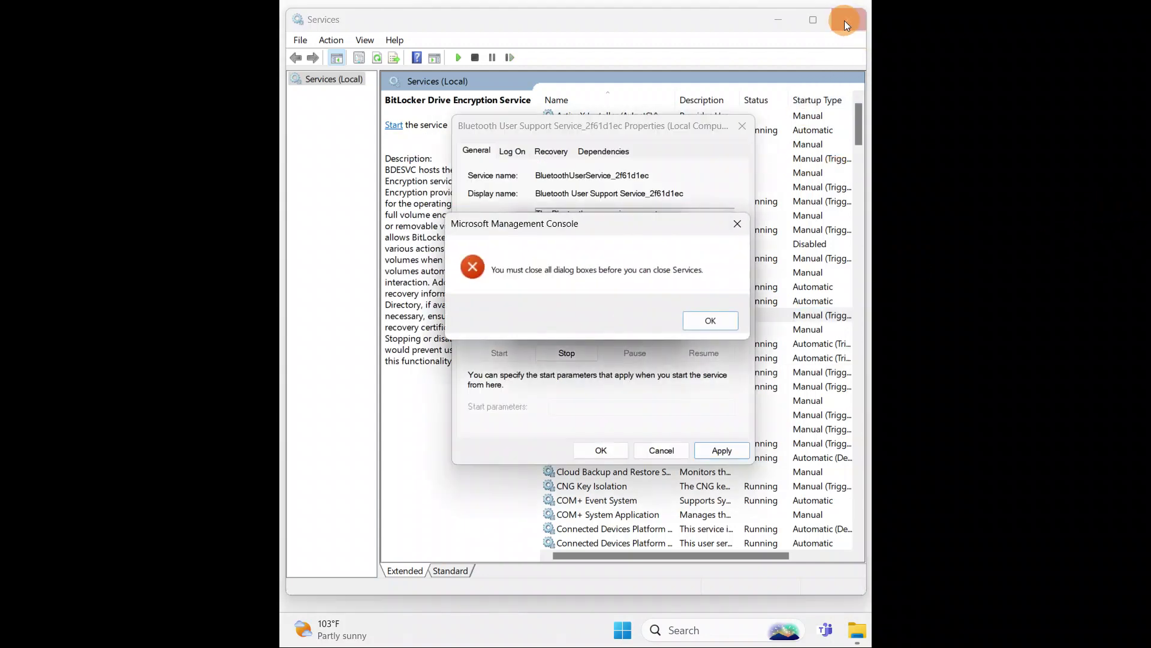
pyautogui.click(715, 324)
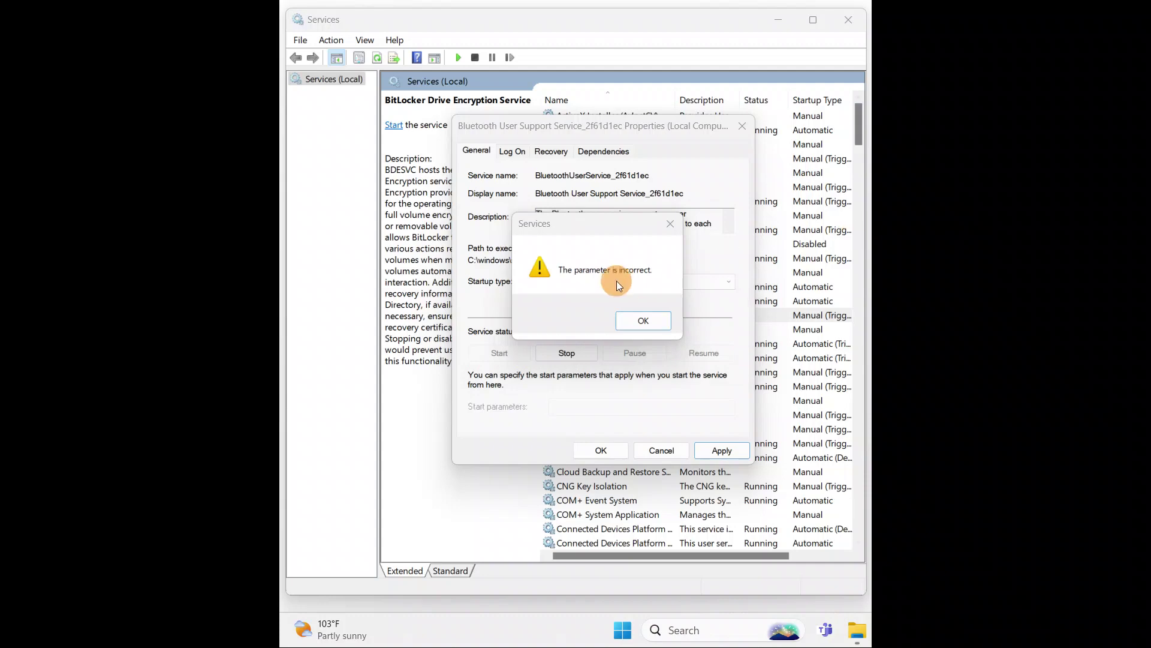
pyautogui.click(669, 227)
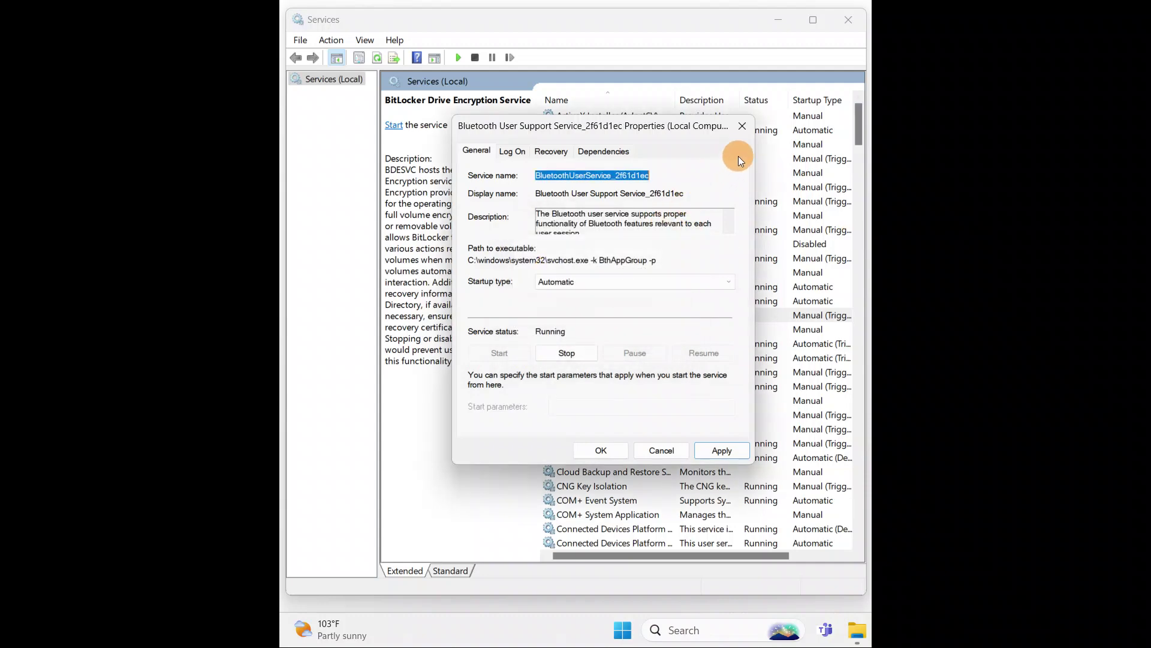
pyautogui.click(742, 127)
pyautogui.click(848, 24)
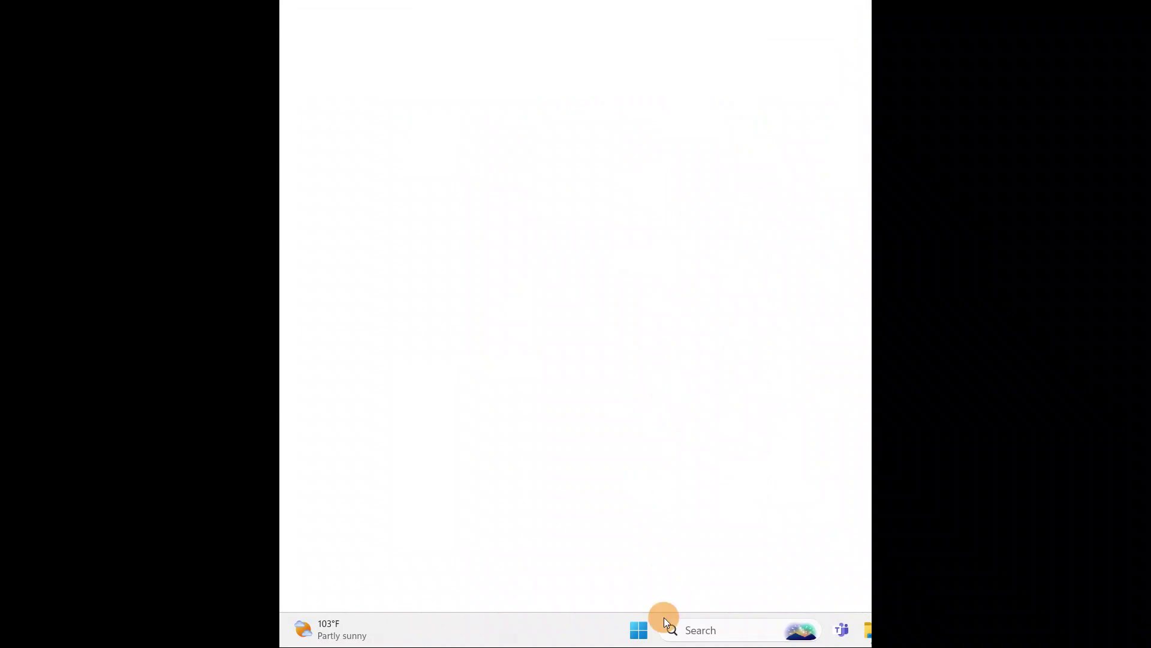
# Launch Registry Editor from a 'regist' search
pyautogui.click(699, 628)
pyautogui.write('re')
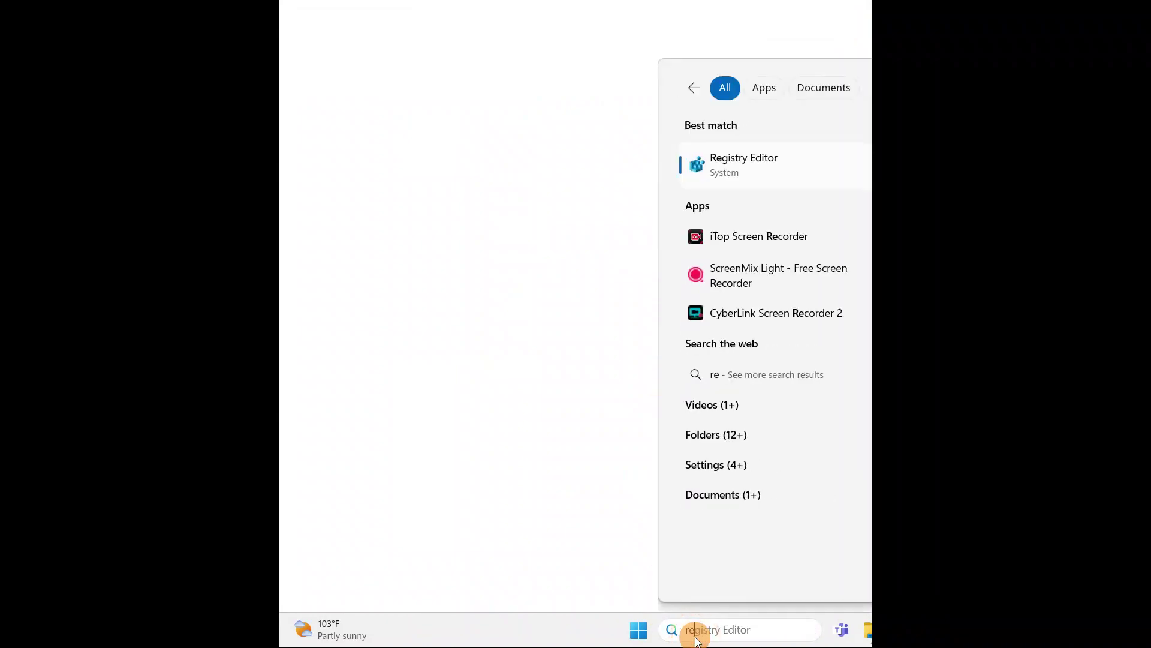
pyautogui.write('gist')
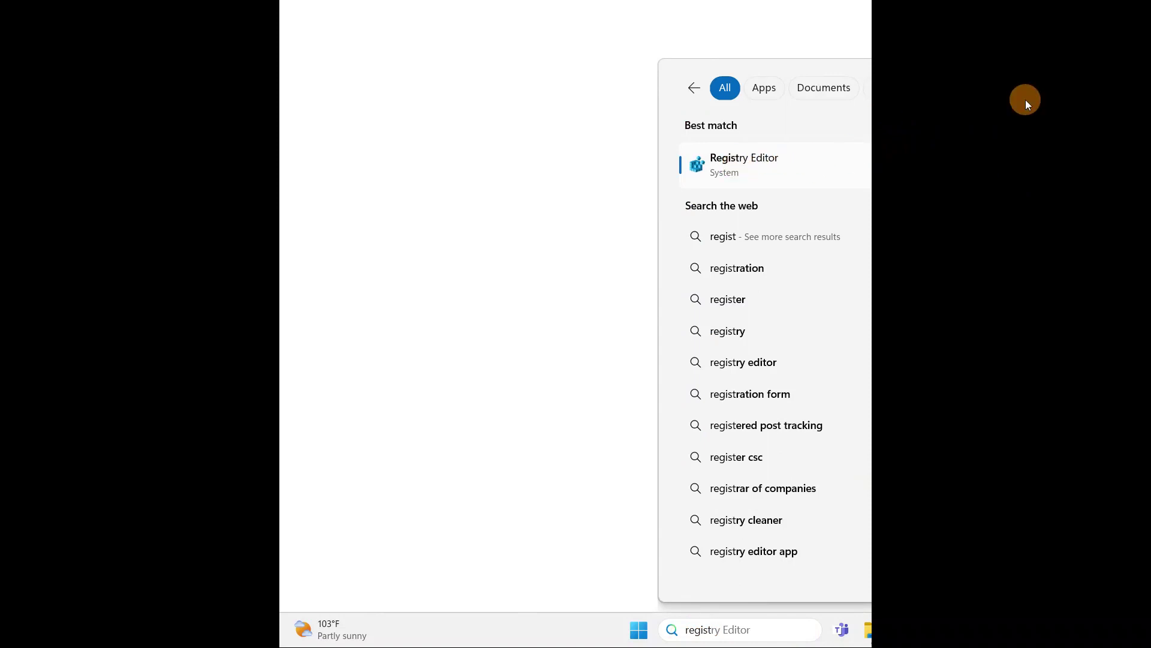
pyautogui.press('Return')
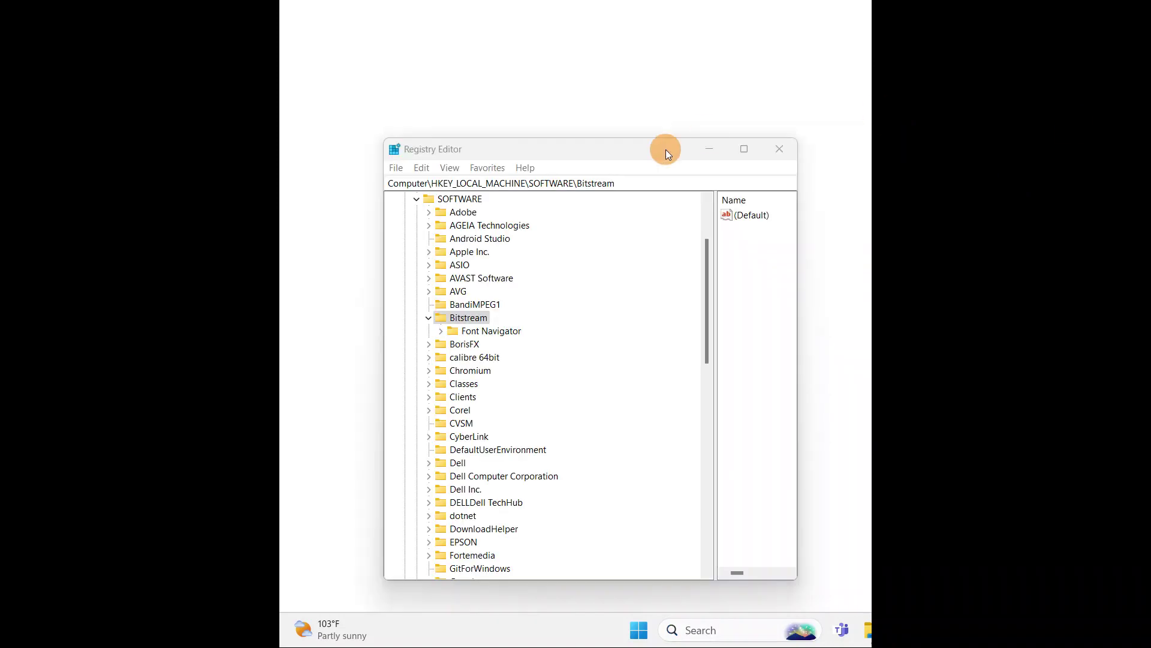
# Enlarge the Registry Editor window and collapse SOFTWARE and HKEY_LOCAL_MACHINE to the root hives
pyautogui.moveTo(634, 138); pyautogui.dragTo(642, 7)
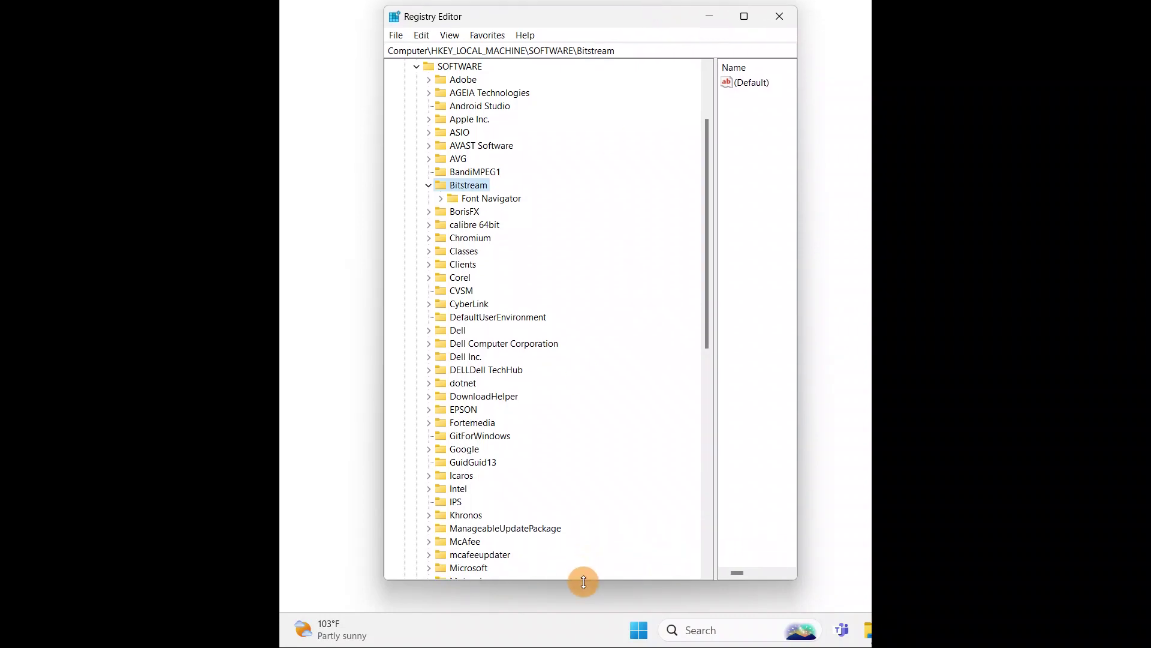
pyautogui.moveTo(584, 580); pyautogui.dragTo(584, 600)
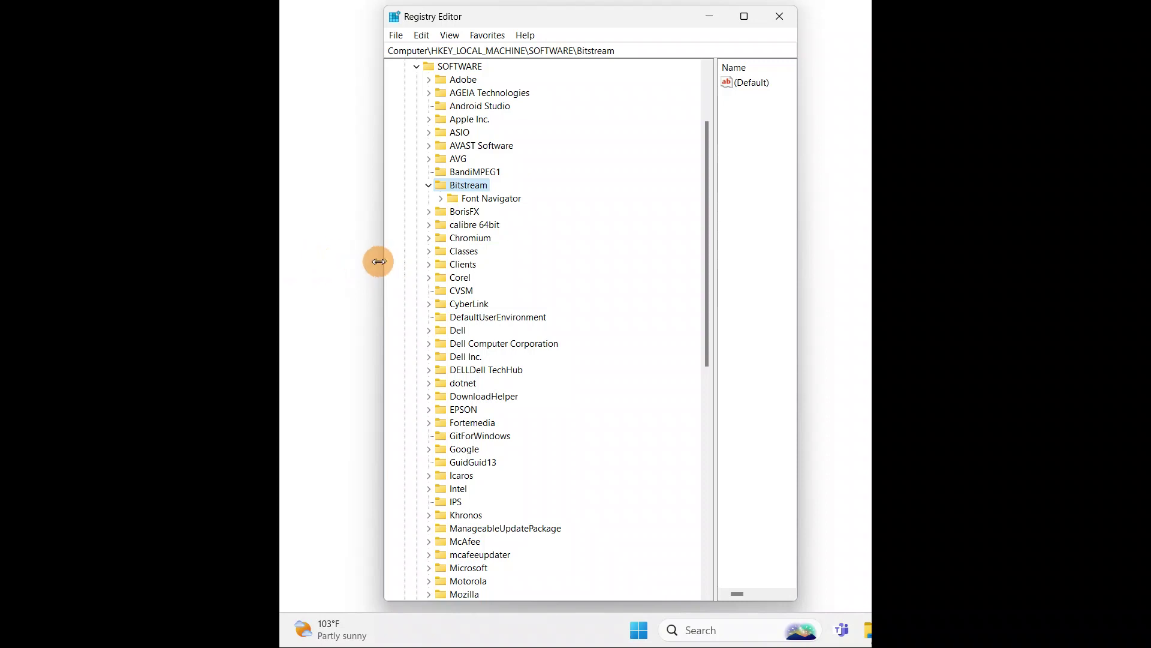
pyautogui.moveTo(378, 259); pyautogui.dragTo(302, 255)
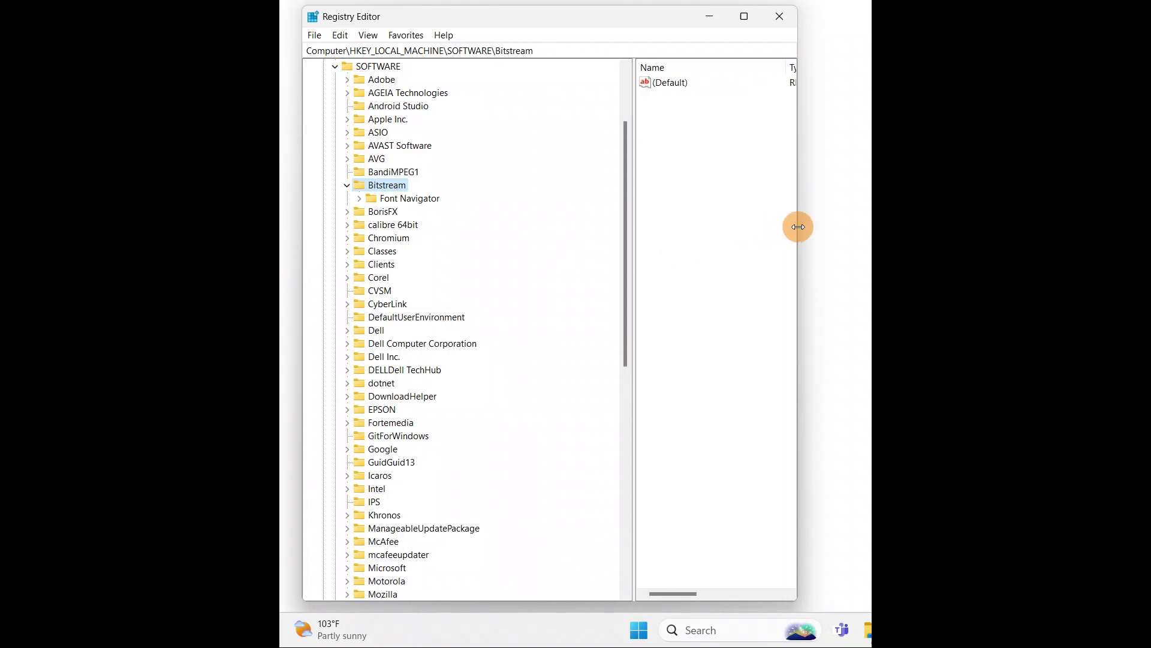
pyautogui.moveTo(797, 227); pyautogui.dragTo(857, 221)
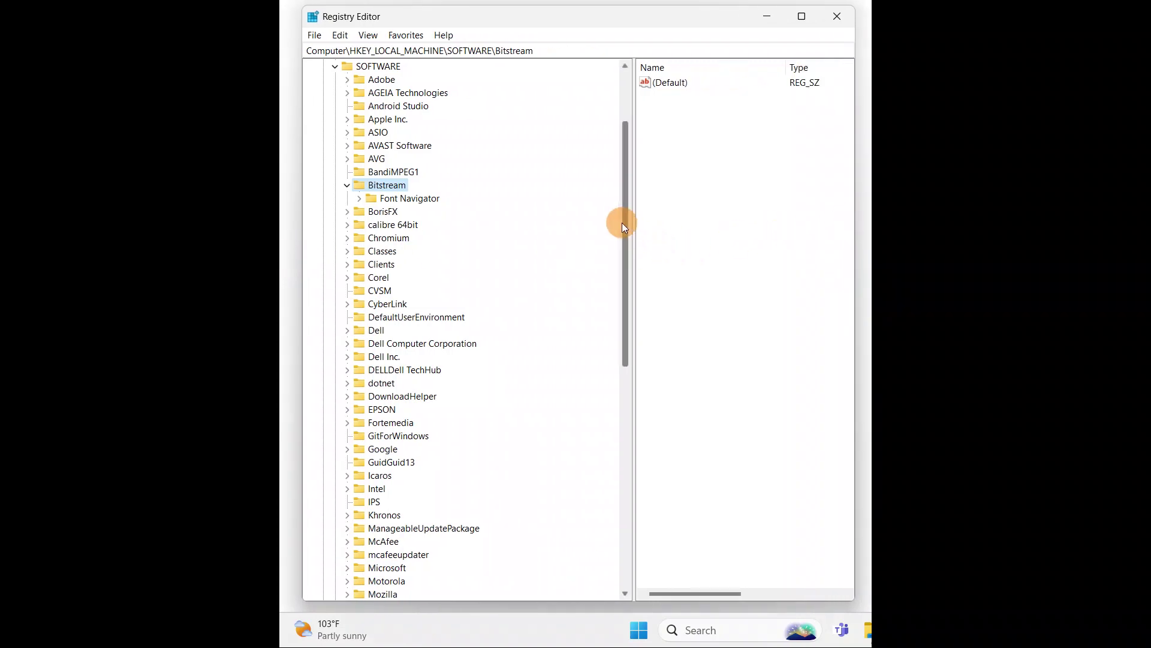
pyautogui.moveTo(626, 222); pyautogui.dragTo(629, 148)
pyautogui.click(335, 173)
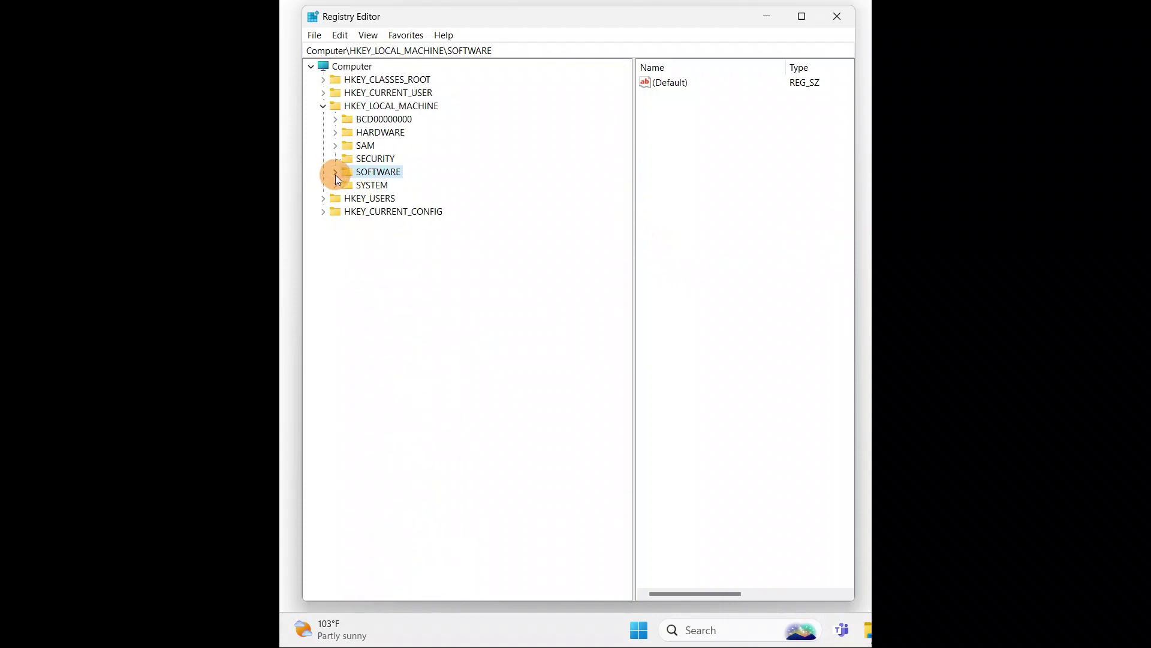
pyautogui.click(324, 106)
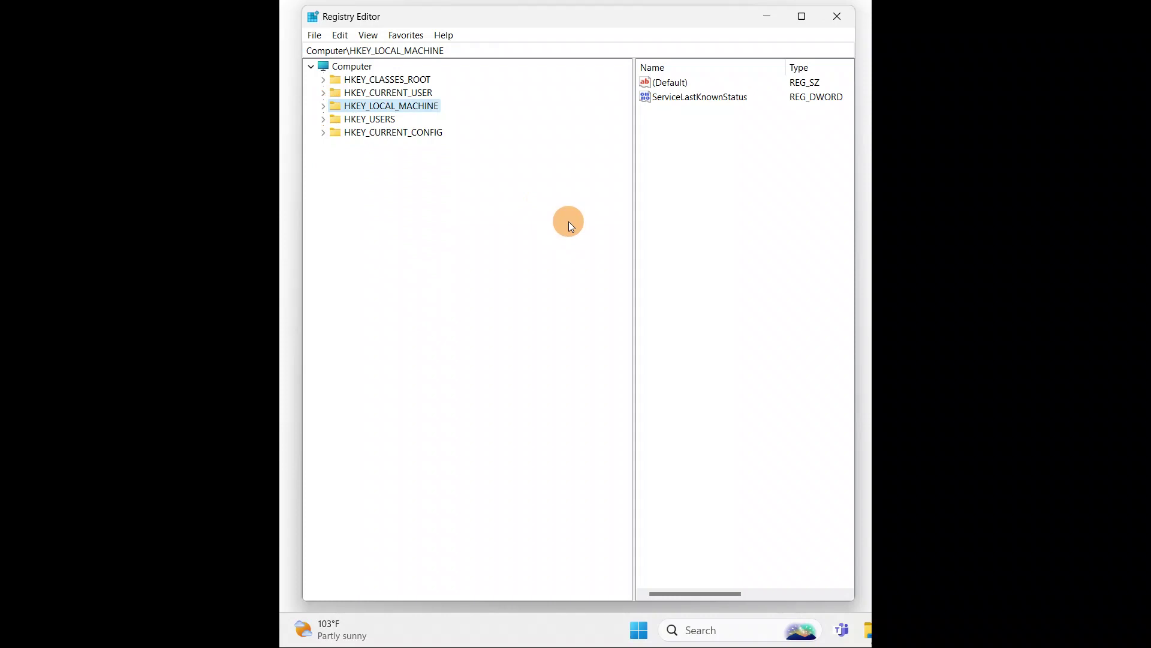
# Export the selected HKEY_LOCAL_MACHINE branch as 'Backup' to the Desktop
pyautogui.click(312, 39)
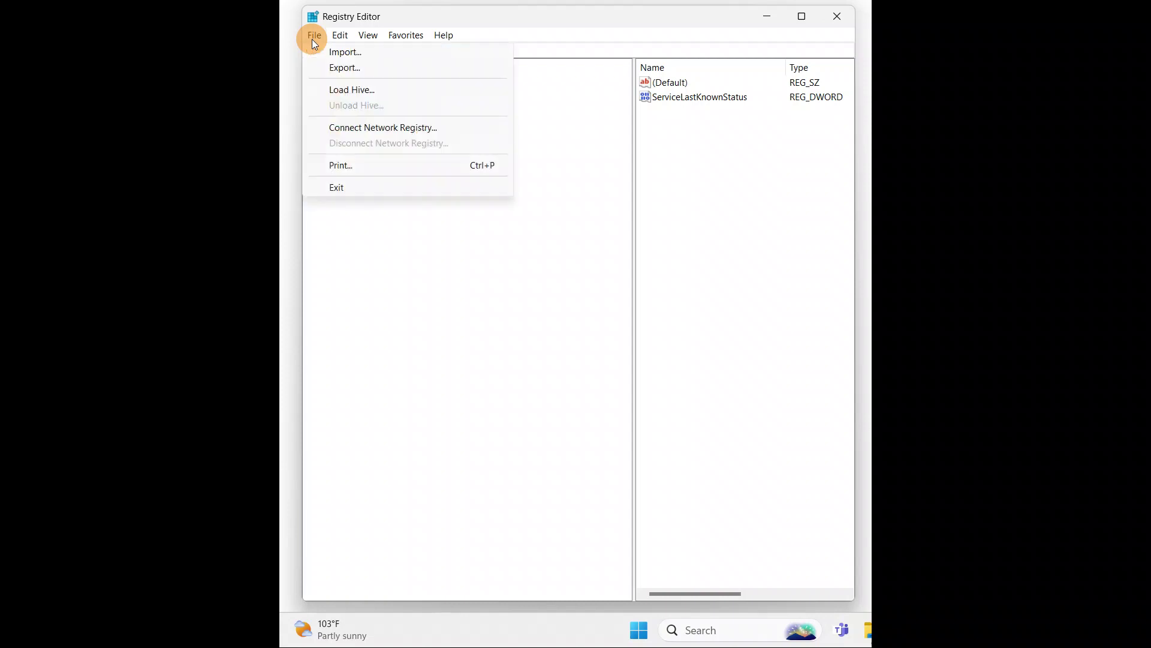
pyautogui.click(344, 68)
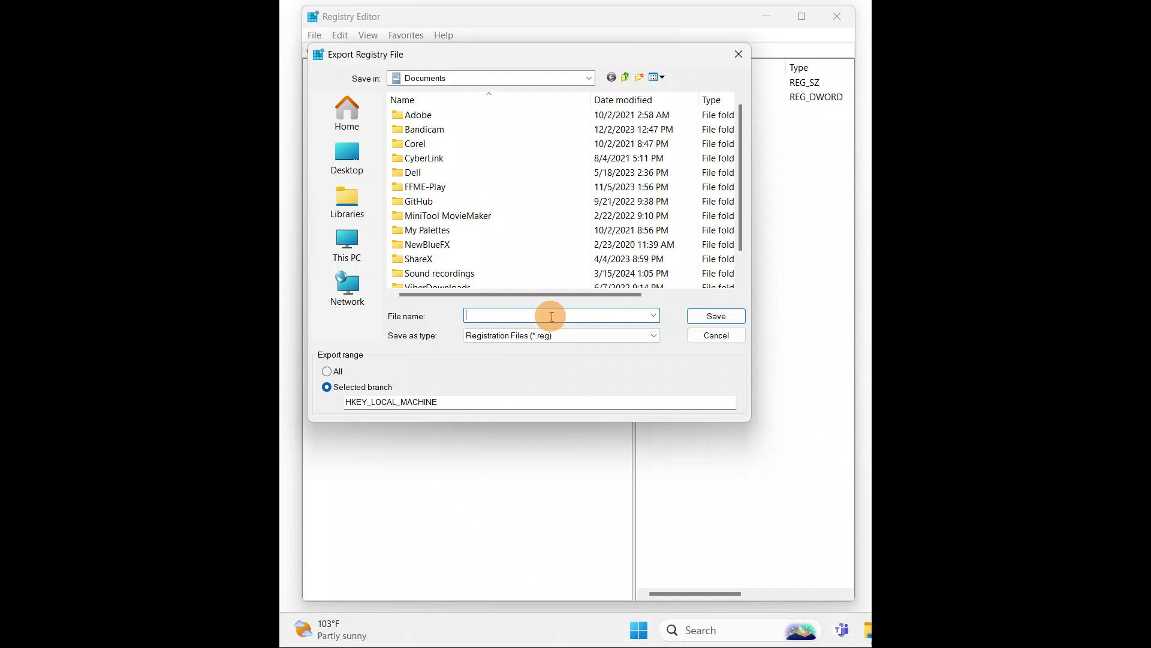
pyautogui.write('Backup')
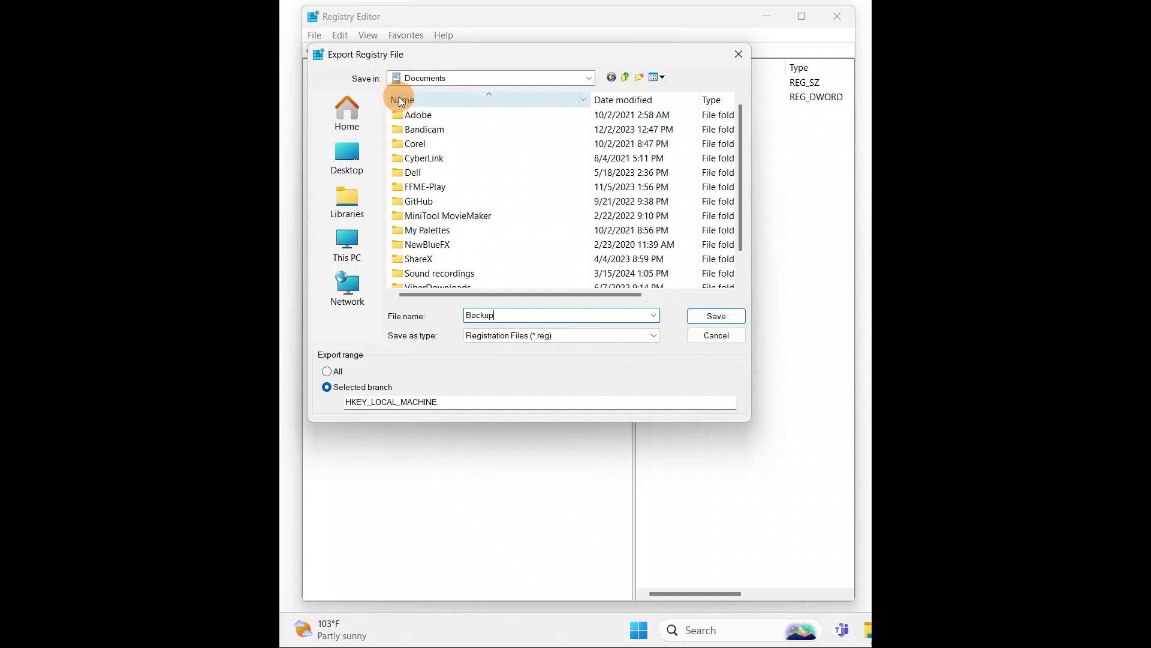
pyautogui.click(347, 158)
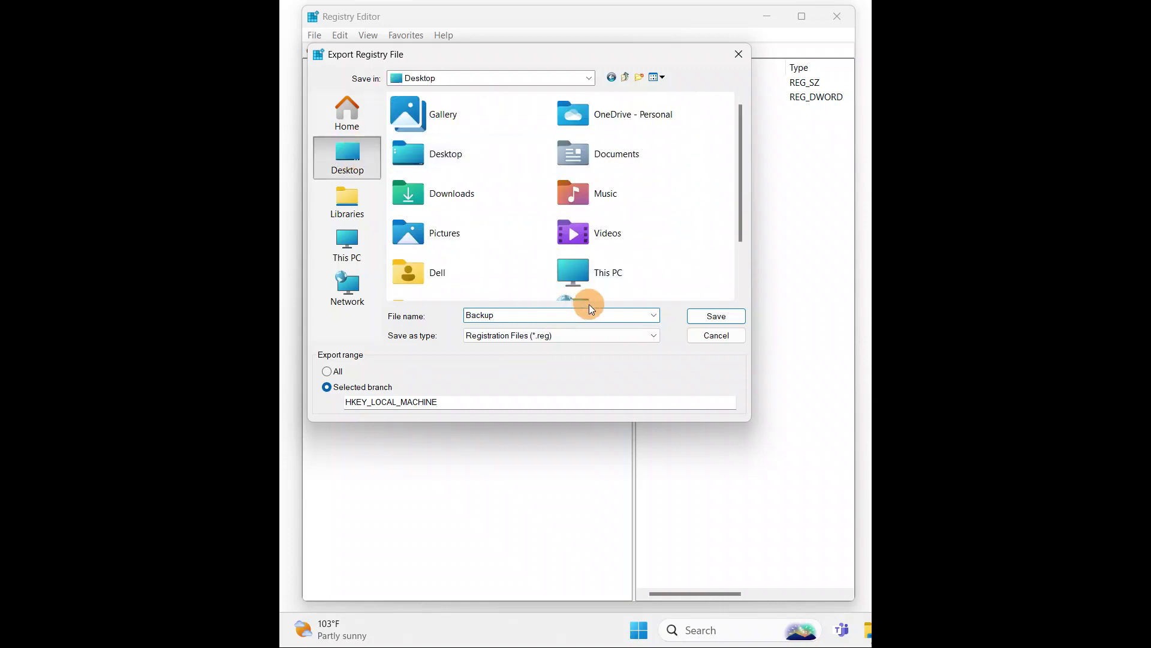
pyautogui.click(720, 319)
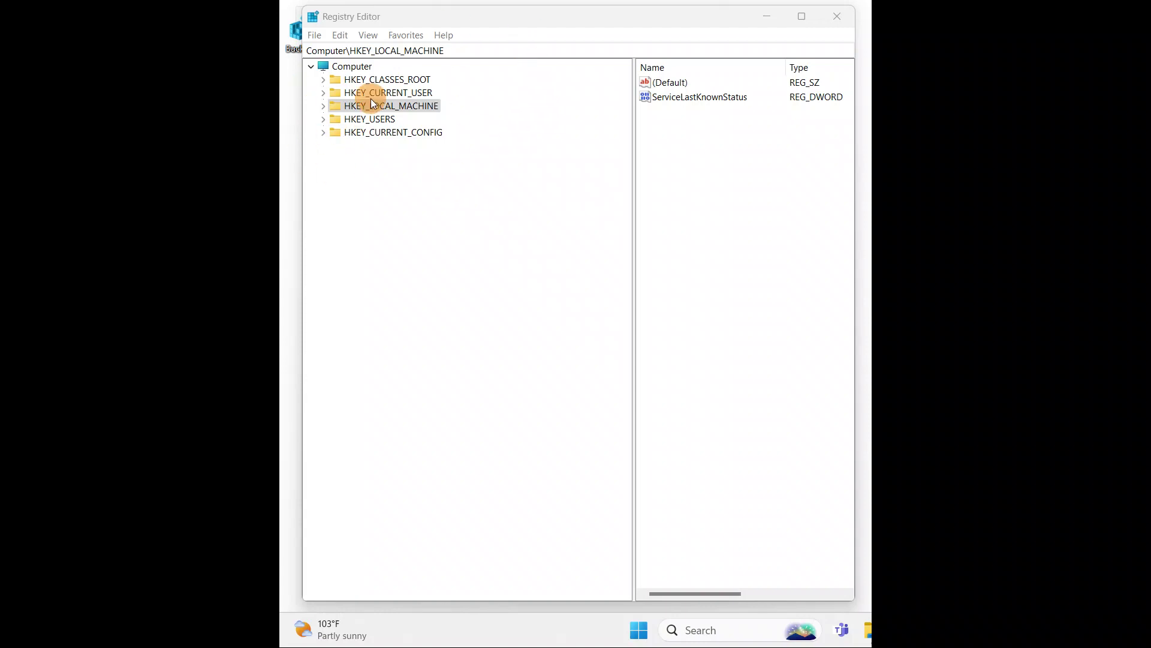
# Expand HKEY_LOCAL_MACHINE > SYSTEM > CurrentControlSet > Services in the registry tree
pyautogui.click(323, 108)
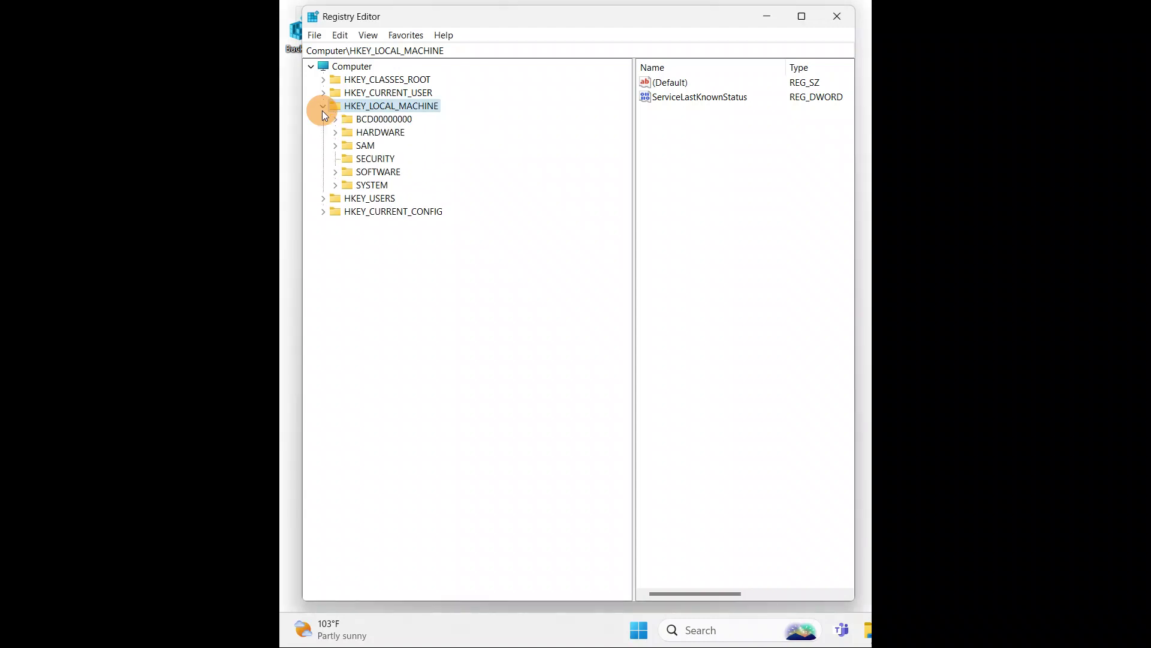
pyautogui.click(335, 187)
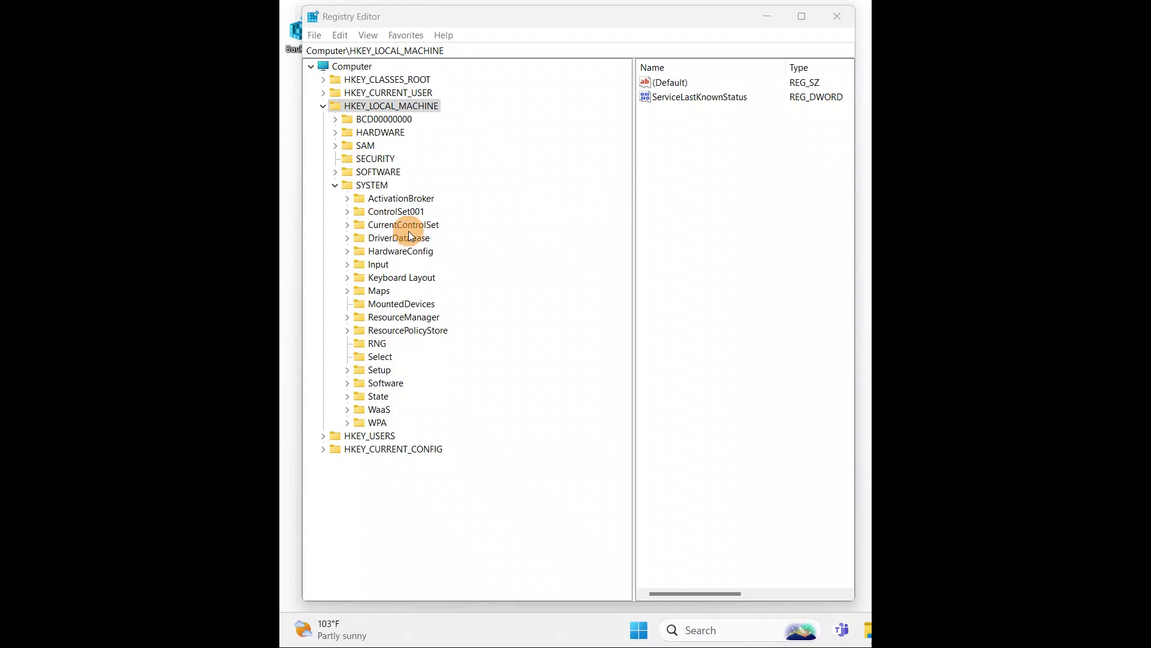
pyautogui.click(347, 226)
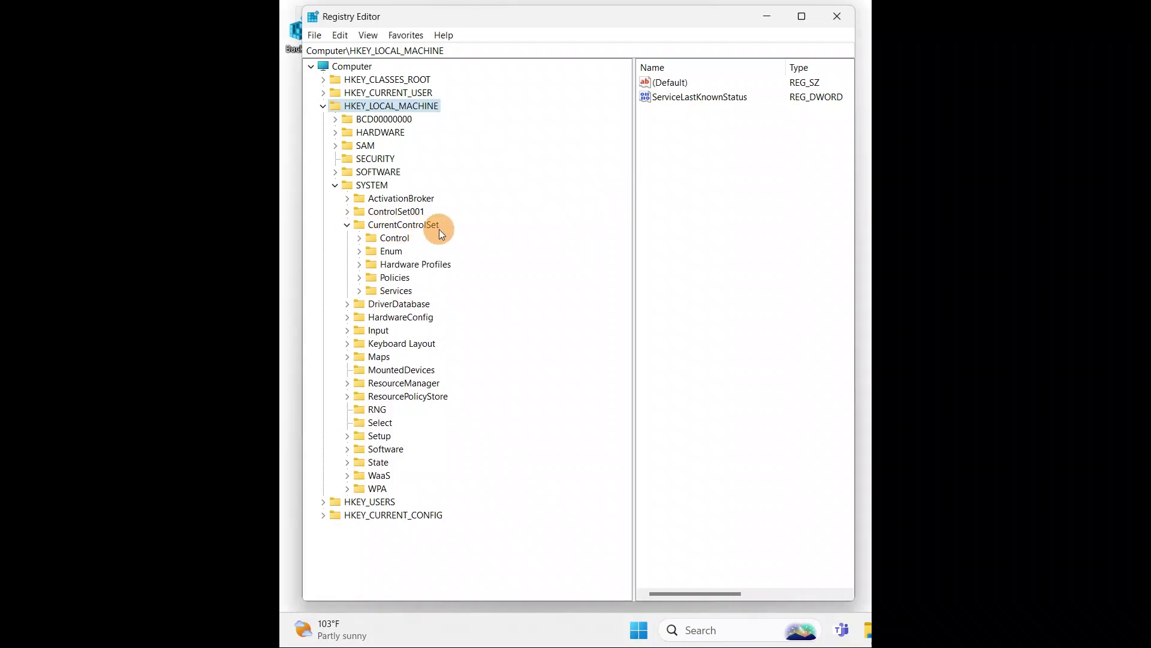
pyautogui.click(359, 291)
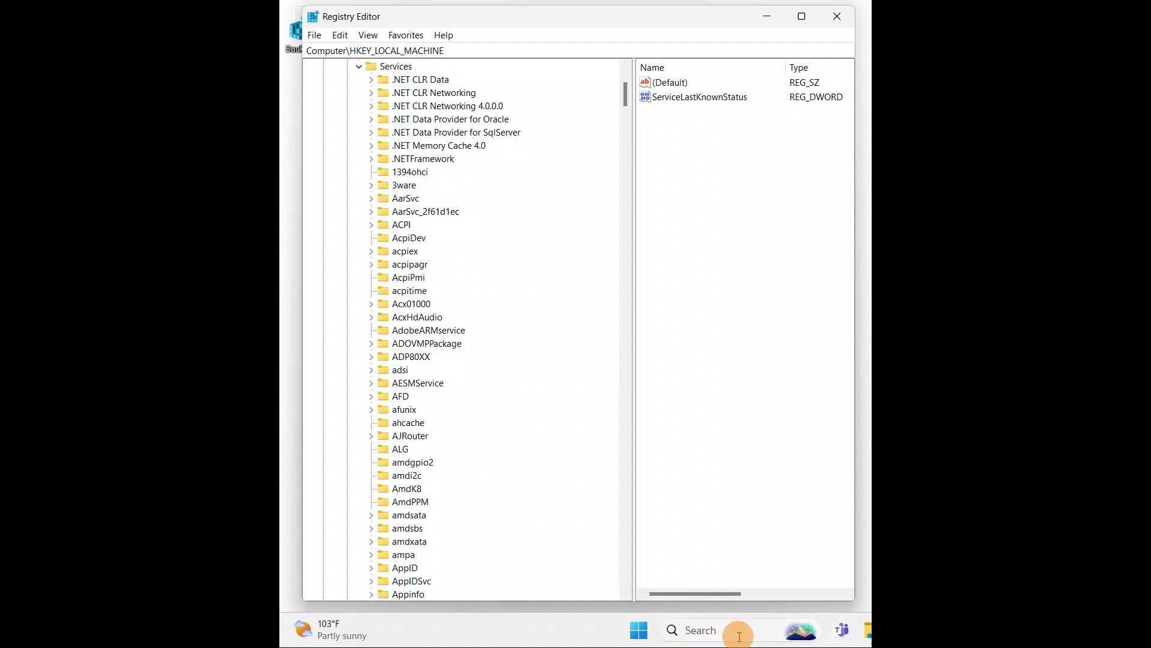
# Open the Services console from a 'ser' search and reposition its window
pyautogui.click(713, 635)
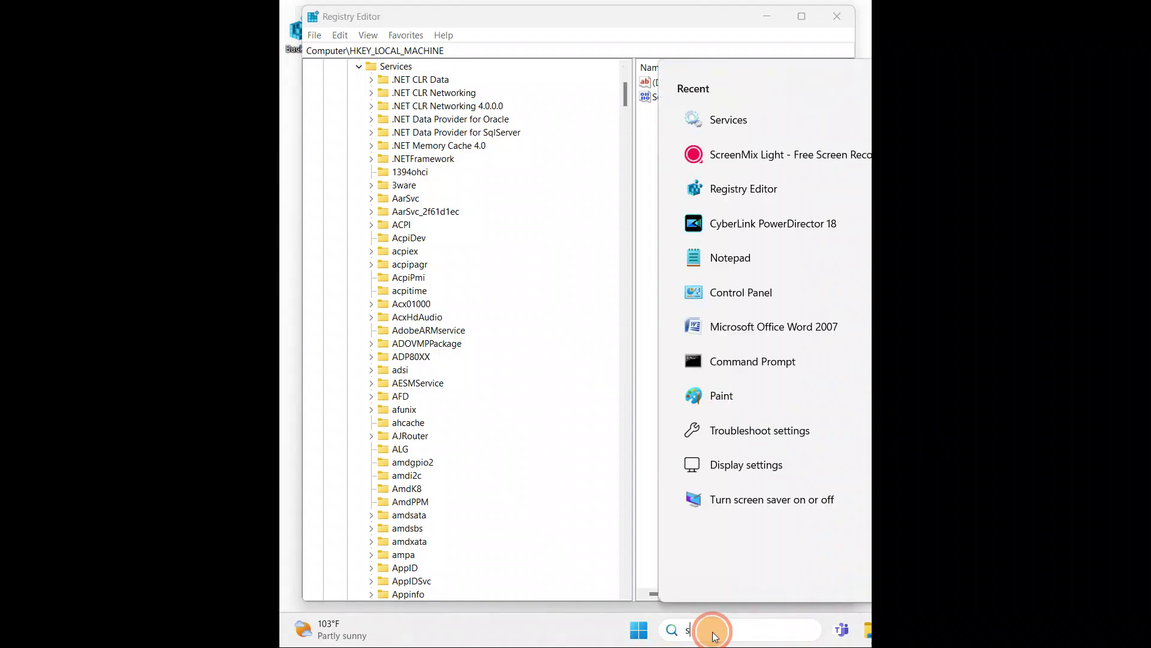
pyautogui.write('ser')
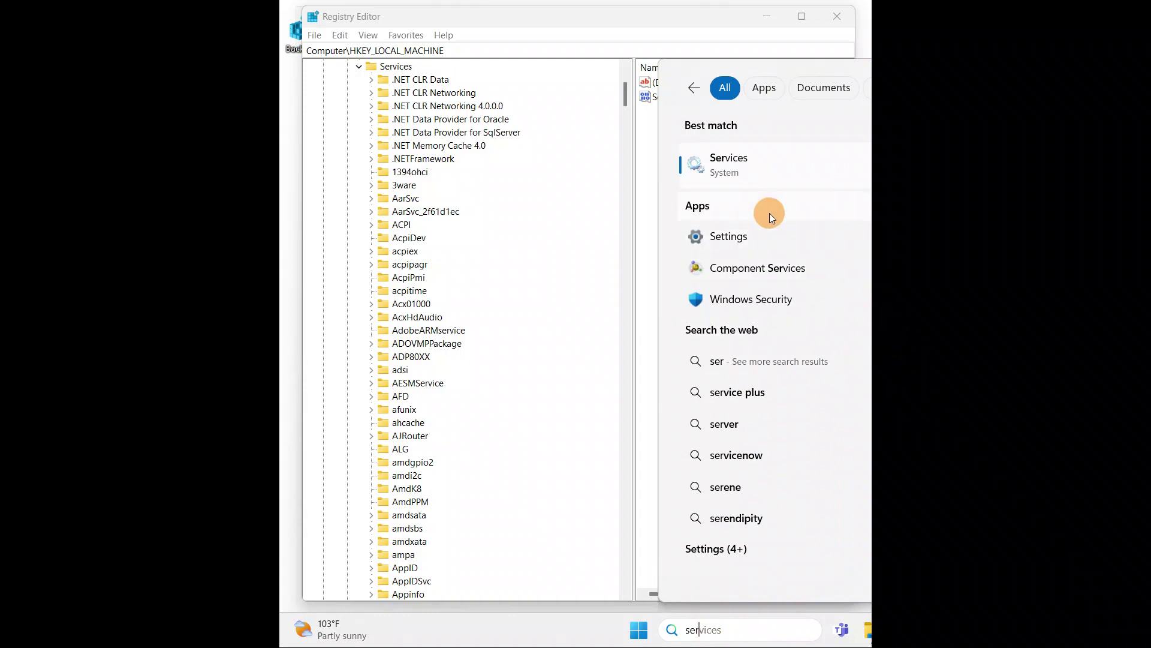
pyautogui.click(728, 163)
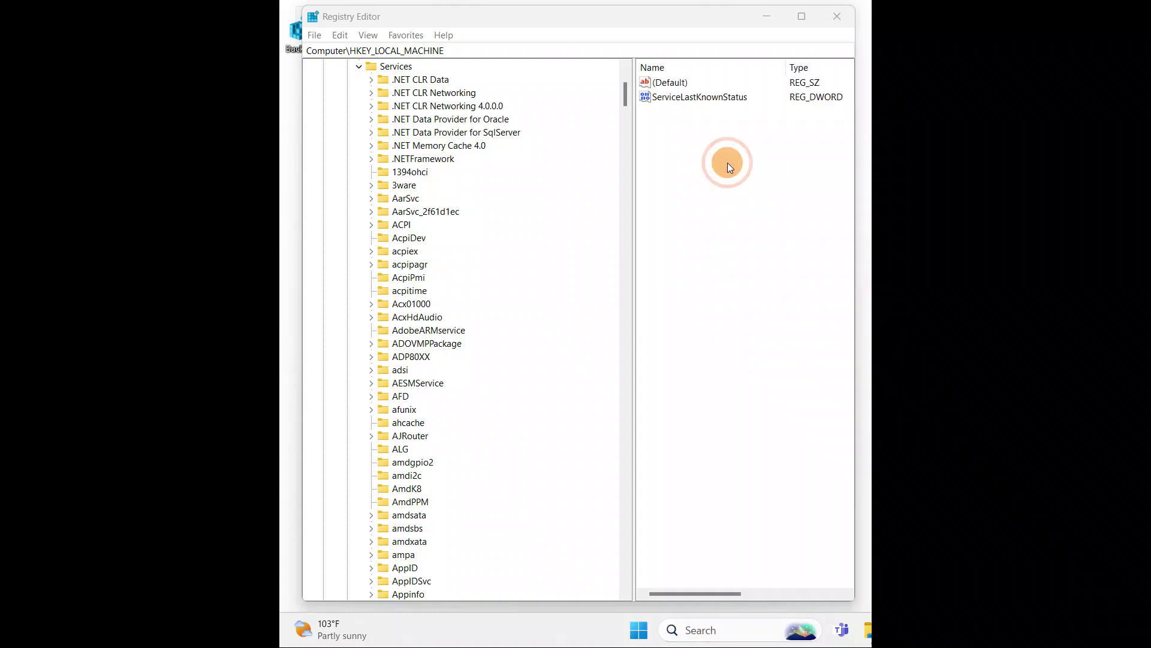
pyautogui.moveTo(729, 22); pyautogui.dragTo(716, 20)
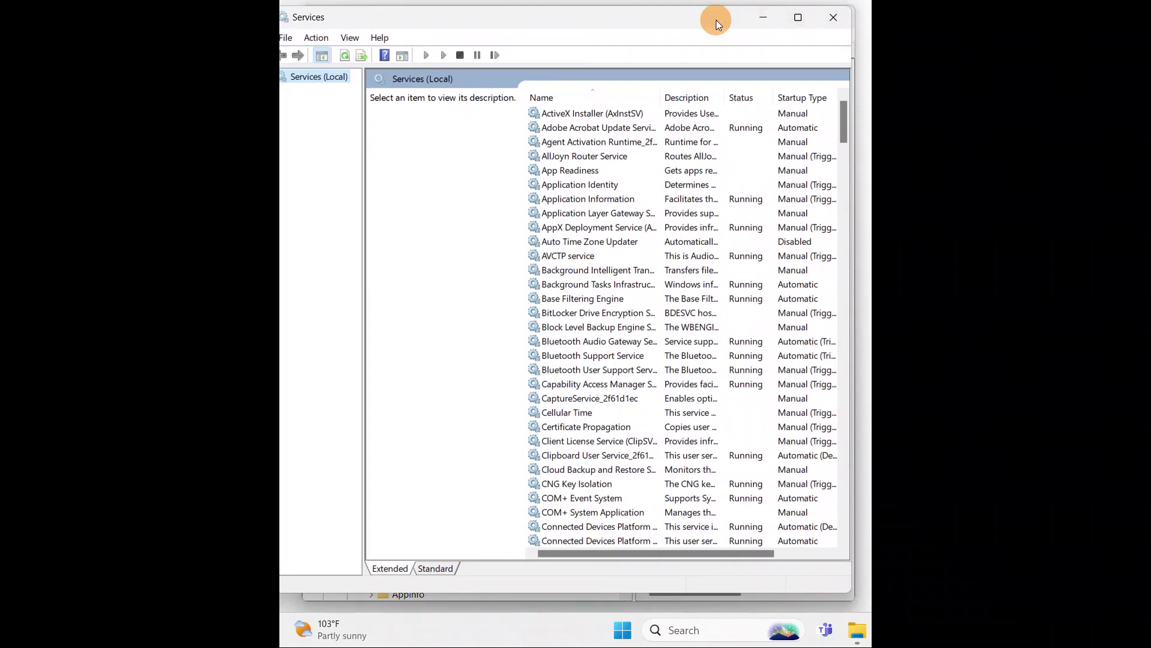
pyautogui.click(693, 631)
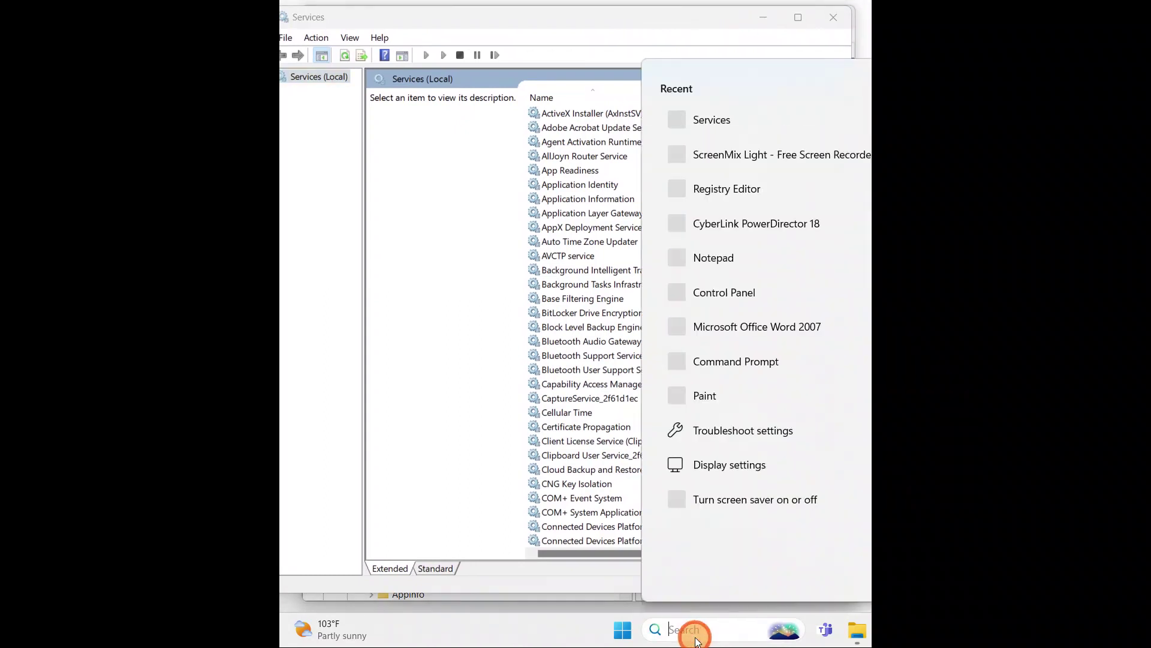
pyautogui.write('ser')
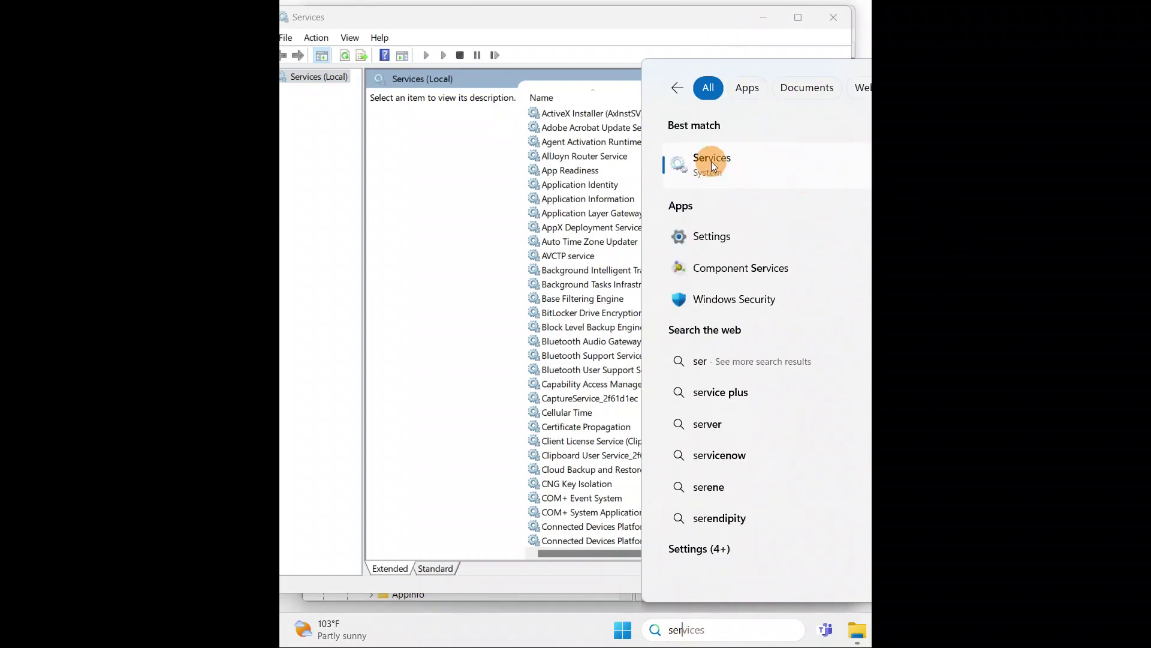
pyautogui.click(577, 29)
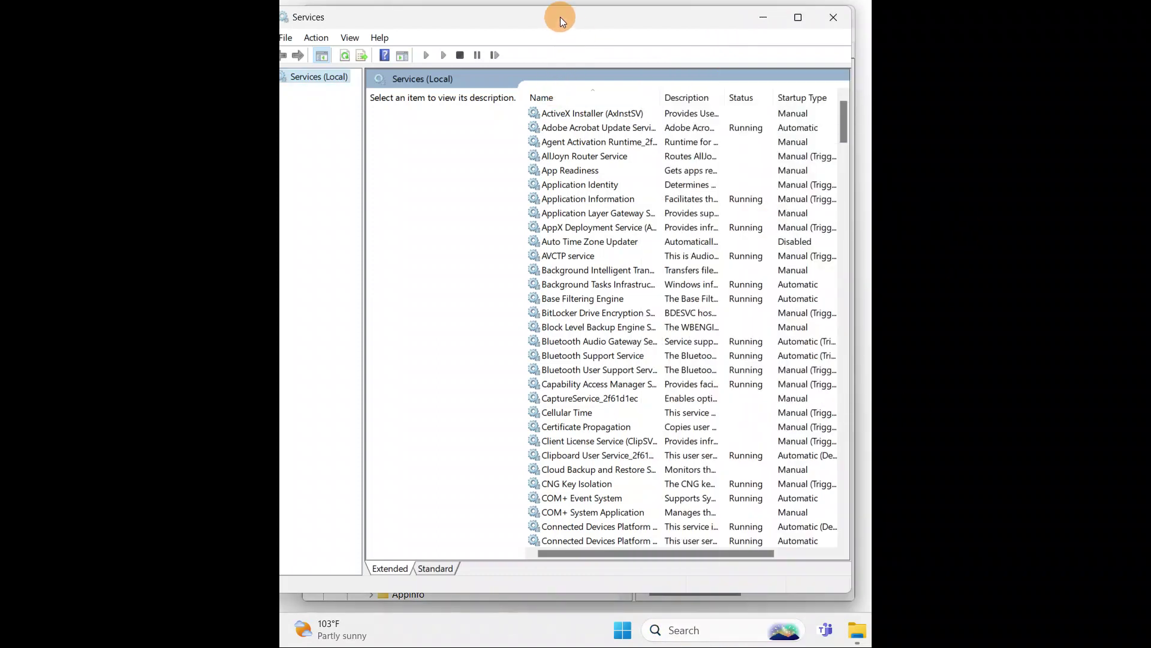
pyautogui.moveTo(560, 17); pyautogui.dragTo(566, 19)
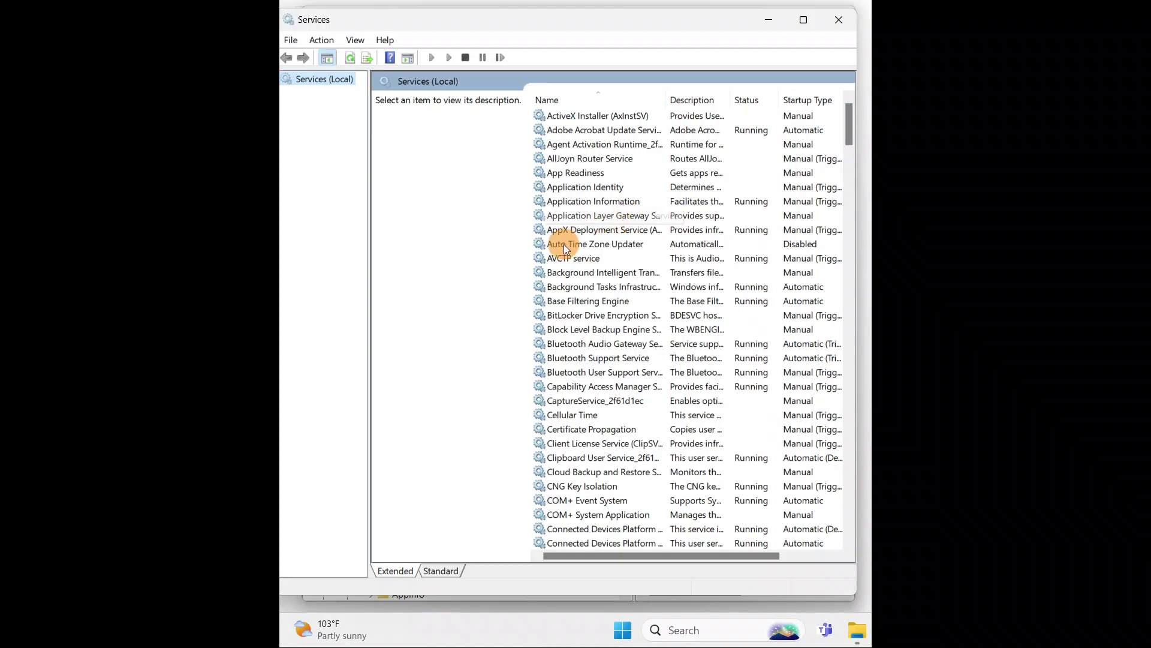
pyautogui.moveTo(845, 118)
pyautogui.mouseDown()
pyautogui.moveTo(800, 480)
pyautogui.moveTo(833, 362)
pyautogui.moveTo(832, 108)
pyautogui.mouseUp()
pyautogui.click(768, 21)
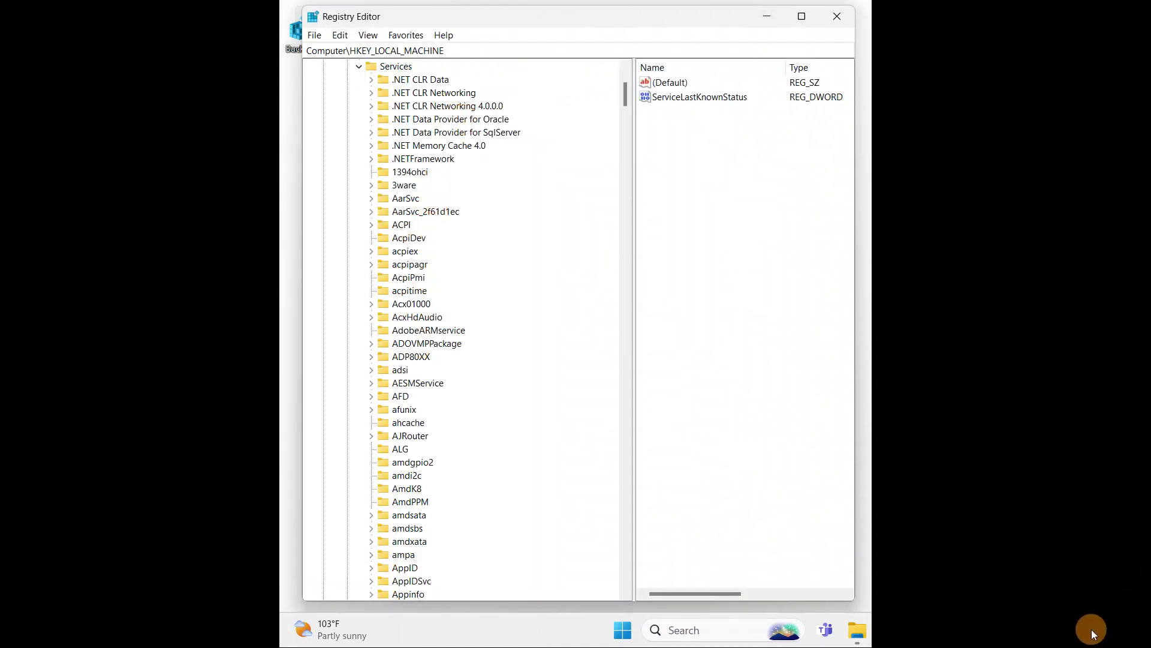
# Select Base Filtering Engine and arrow down the list to Bluetooth Audio Gateway Service
pyautogui.click(601, 300)
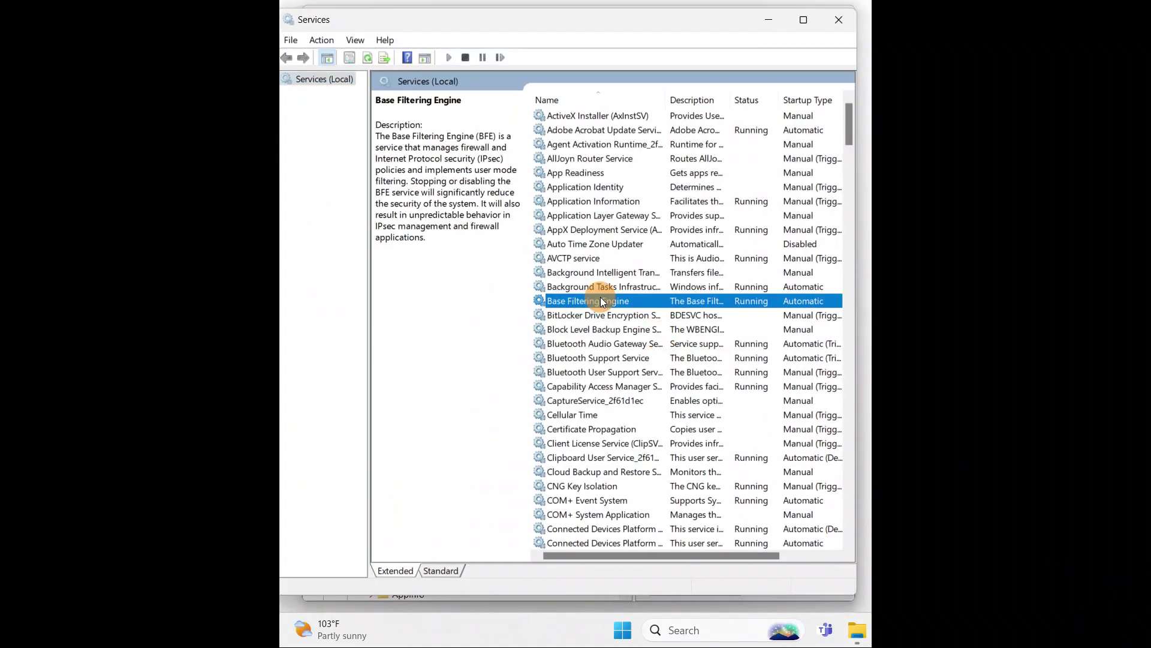
pyautogui.press('Down')
pyautogui.press('Down')
pyautogui.press('Down')
pyautogui.press('Down')
pyautogui.press('Down')
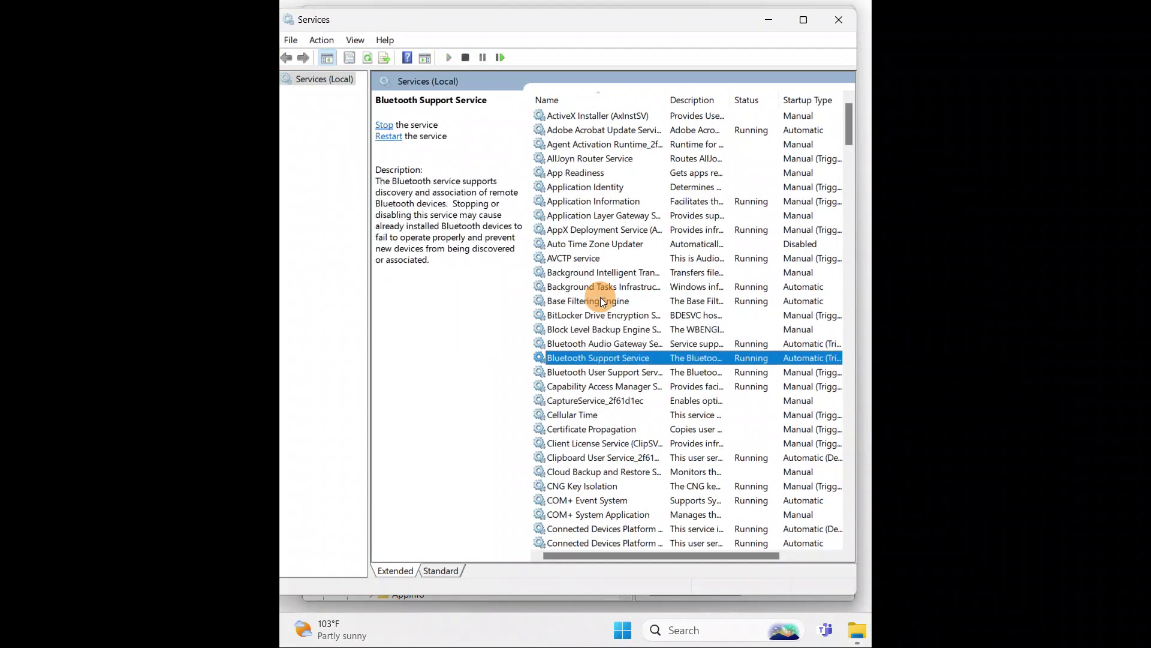
pyautogui.press('b')
pyautogui.press('Down')
pyautogui.press('Down')
pyautogui.press('Down')
pyautogui.press('Down')
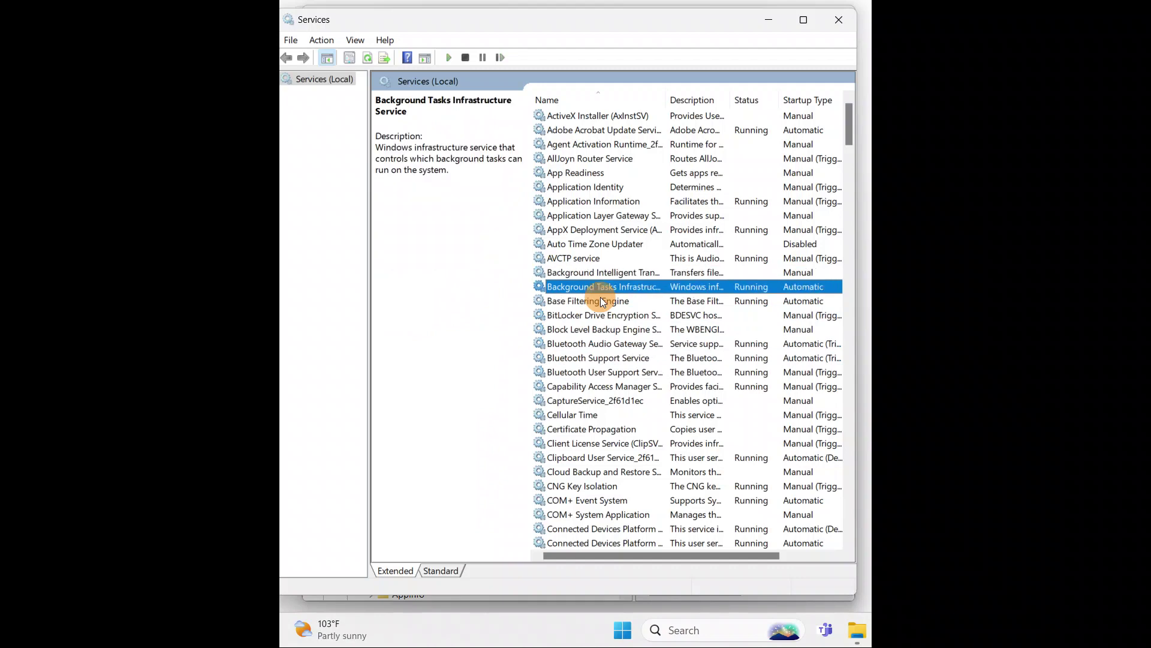
pyautogui.press('Down')
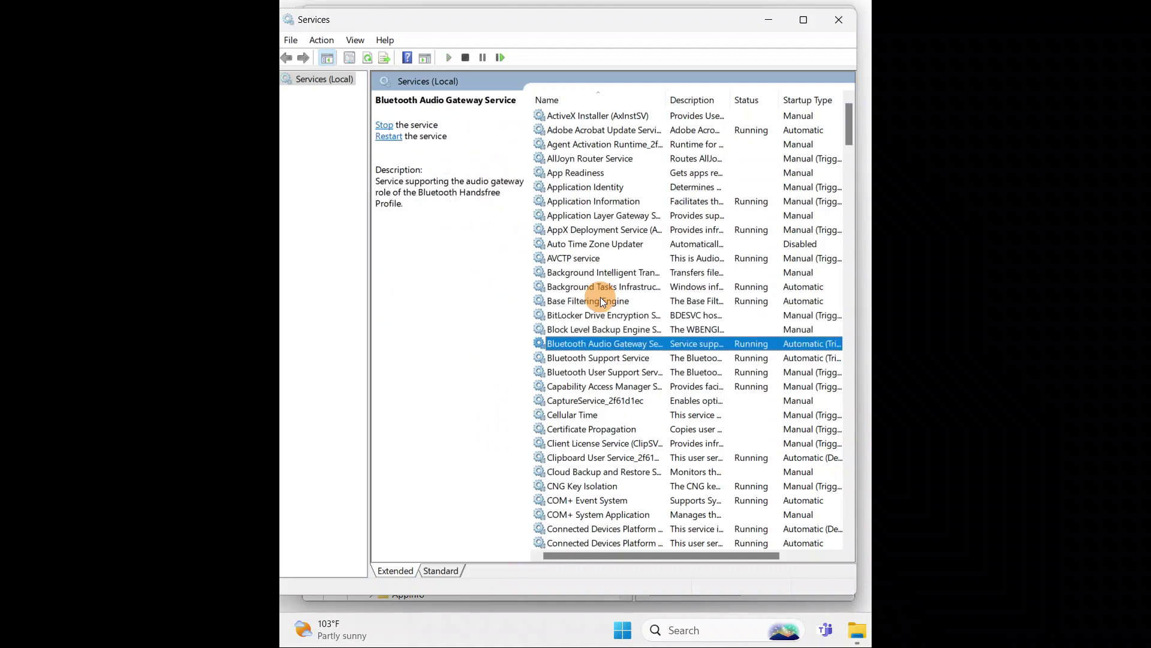
pyautogui.press('Down')
pyautogui.press('Down')
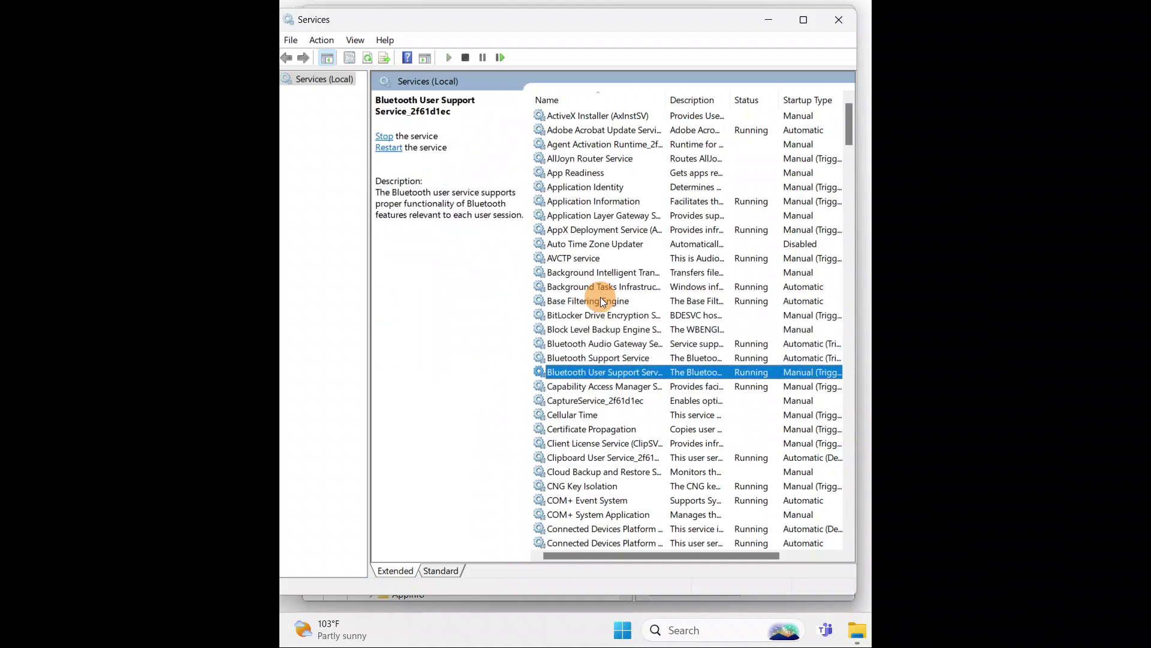
# In Bluetooth User Support Service properties, set Startup type to Automatic and apply
pyautogui.rightClick(580, 380)
pyautogui.click(624, 521)
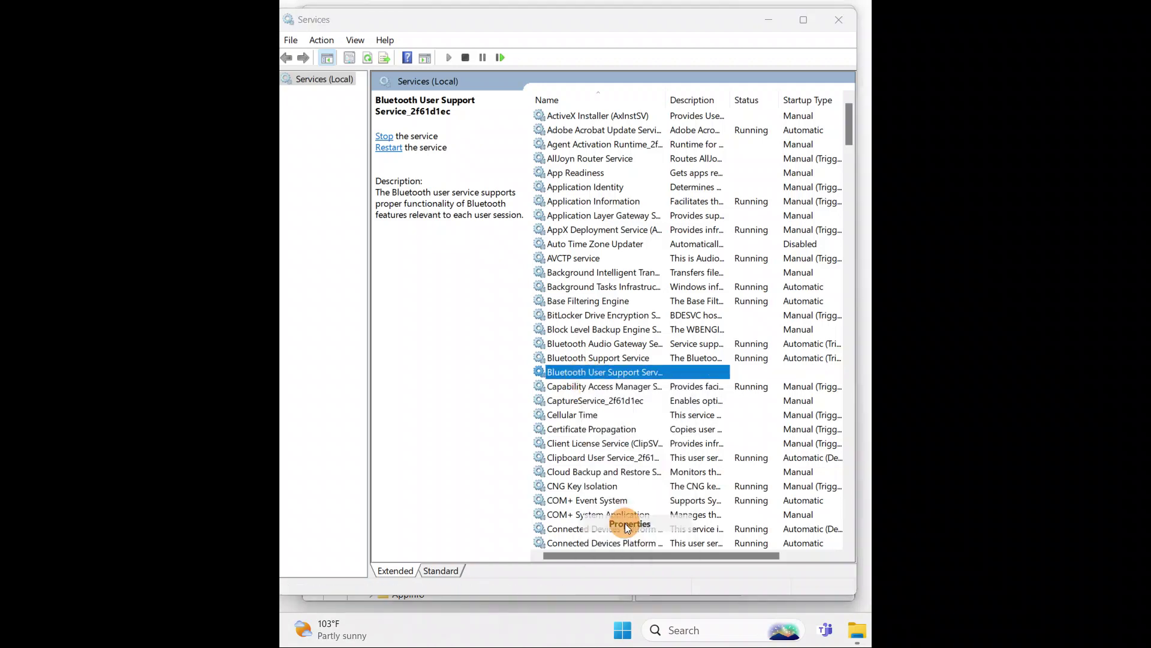
pyautogui.click(550, 300)
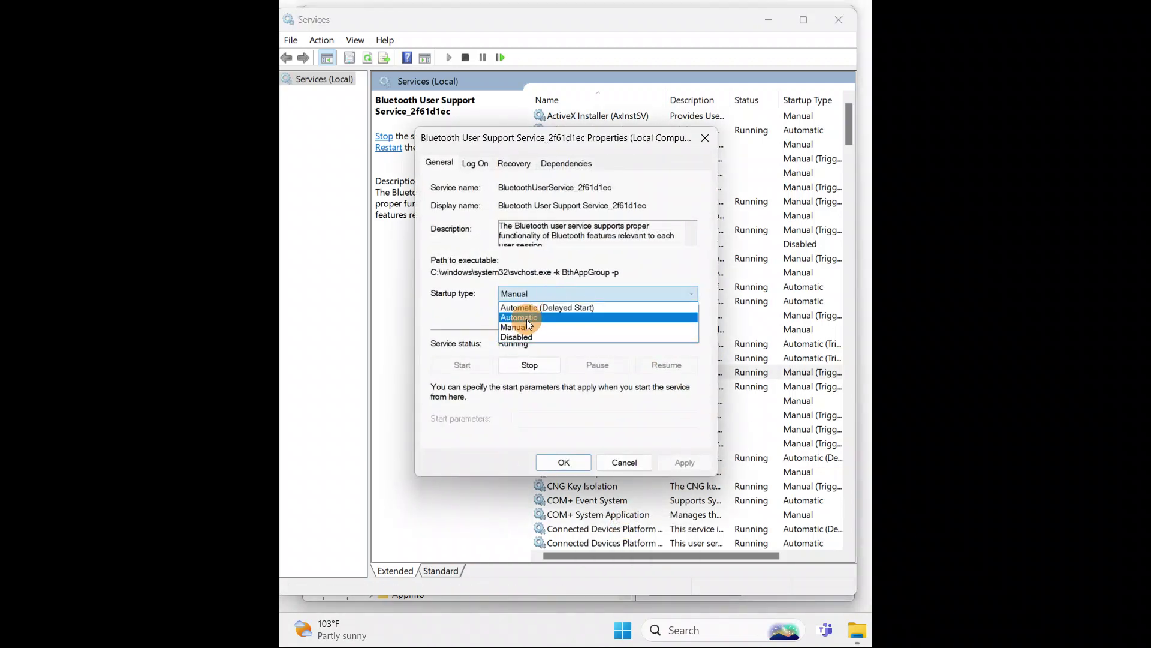
pyautogui.click(526, 319)
pyautogui.click(695, 466)
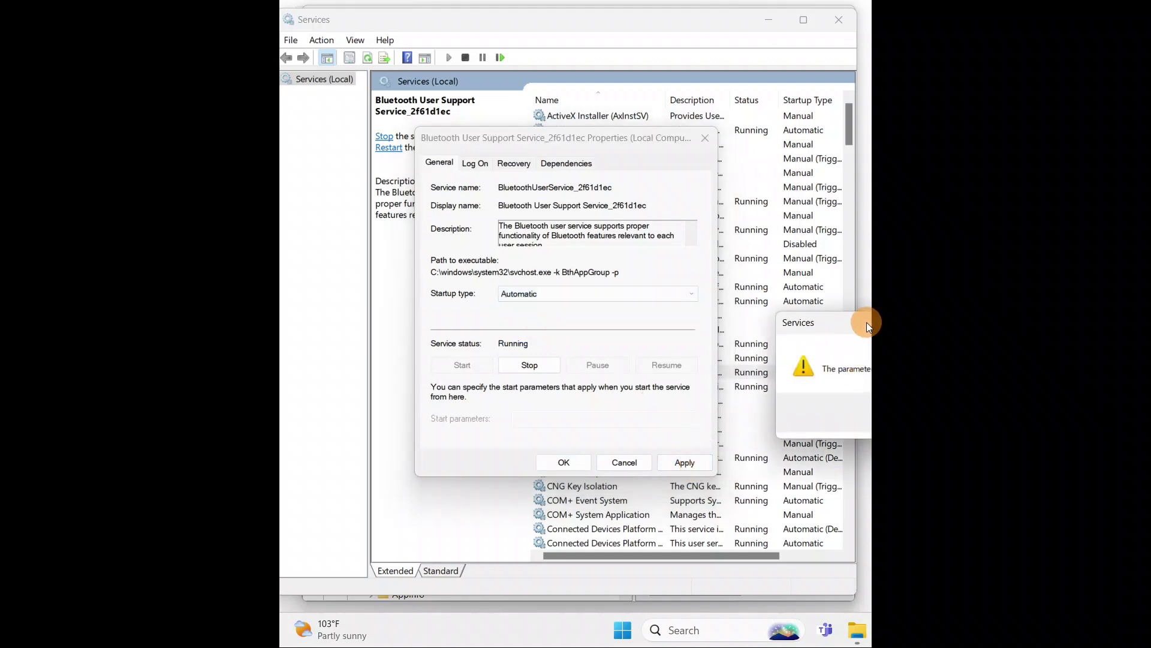
pyautogui.moveTo(866, 322); pyautogui.dragTo(531, 263)
# Dismiss the warning, close the properties, and minimize Services
pyautogui.click(580, 361)
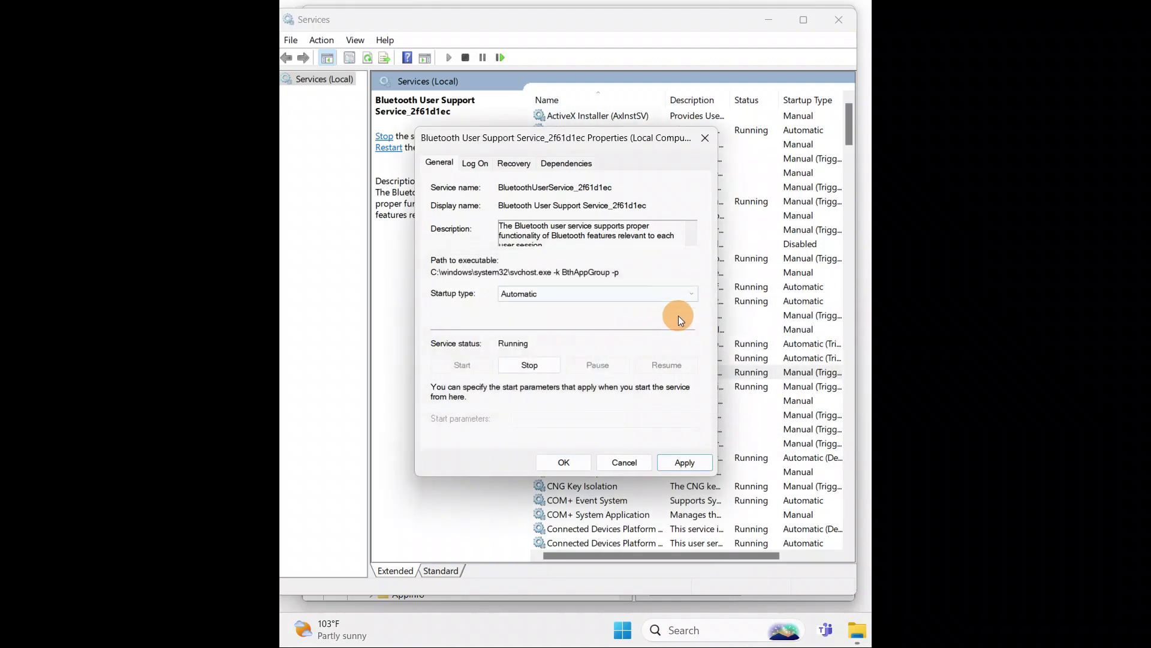
pyautogui.click(706, 137)
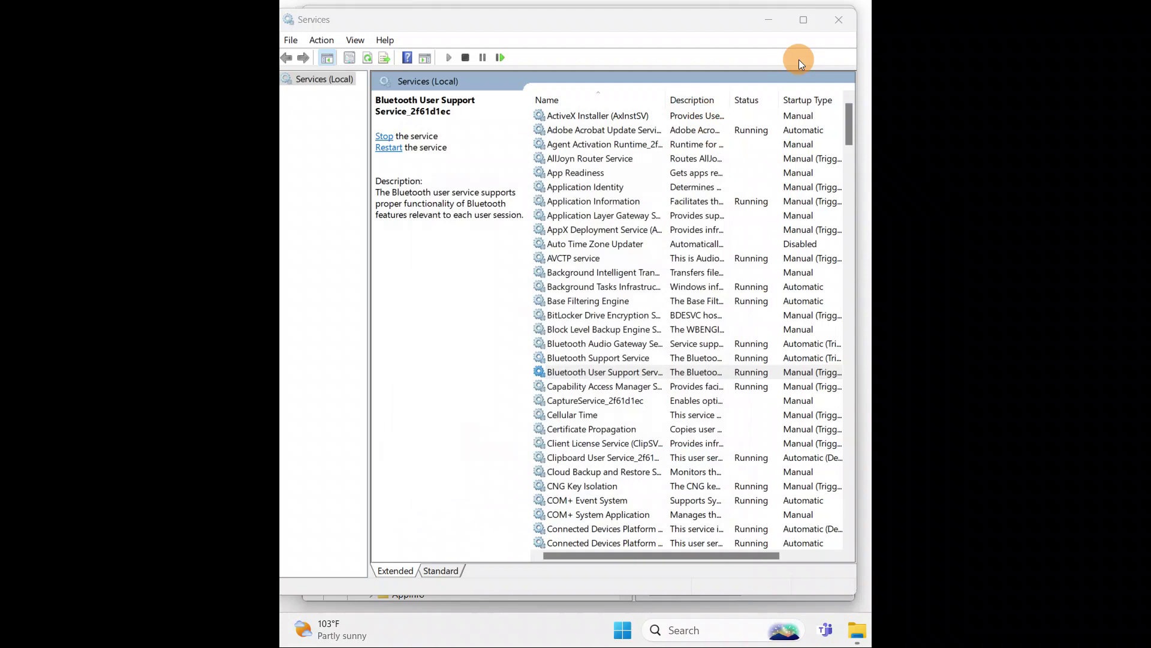
pyautogui.click(768, 24)
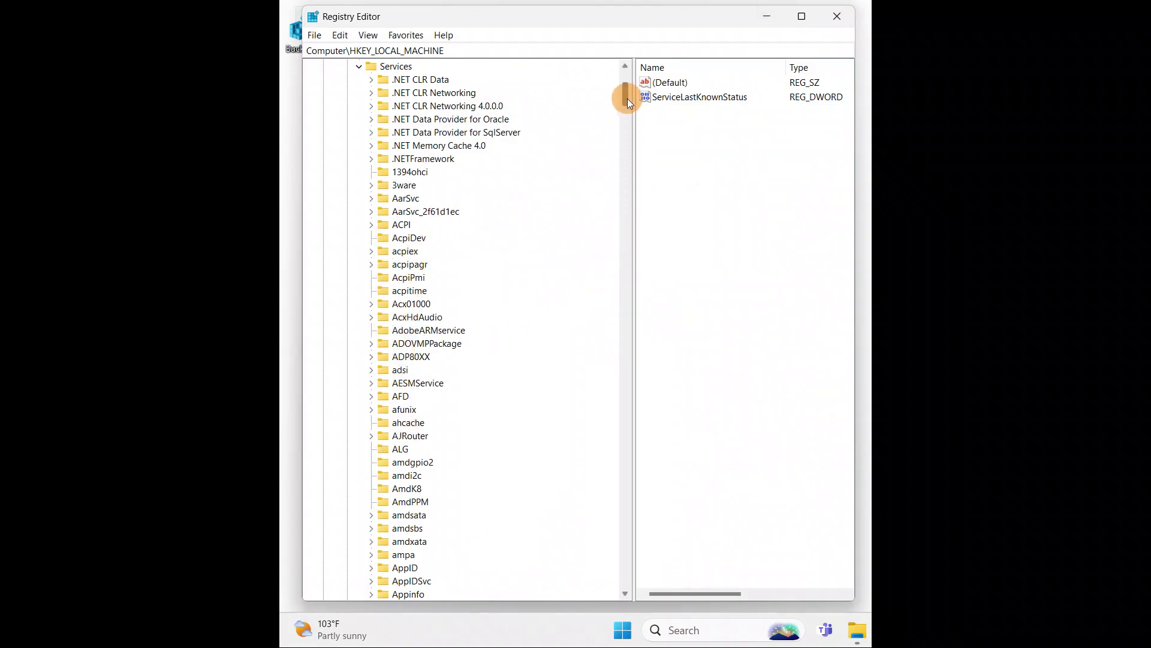
# Browse the service keys down to BluetoothUserService_2f61d1ec and switch back to Services
pyautogui.click(400, 289)
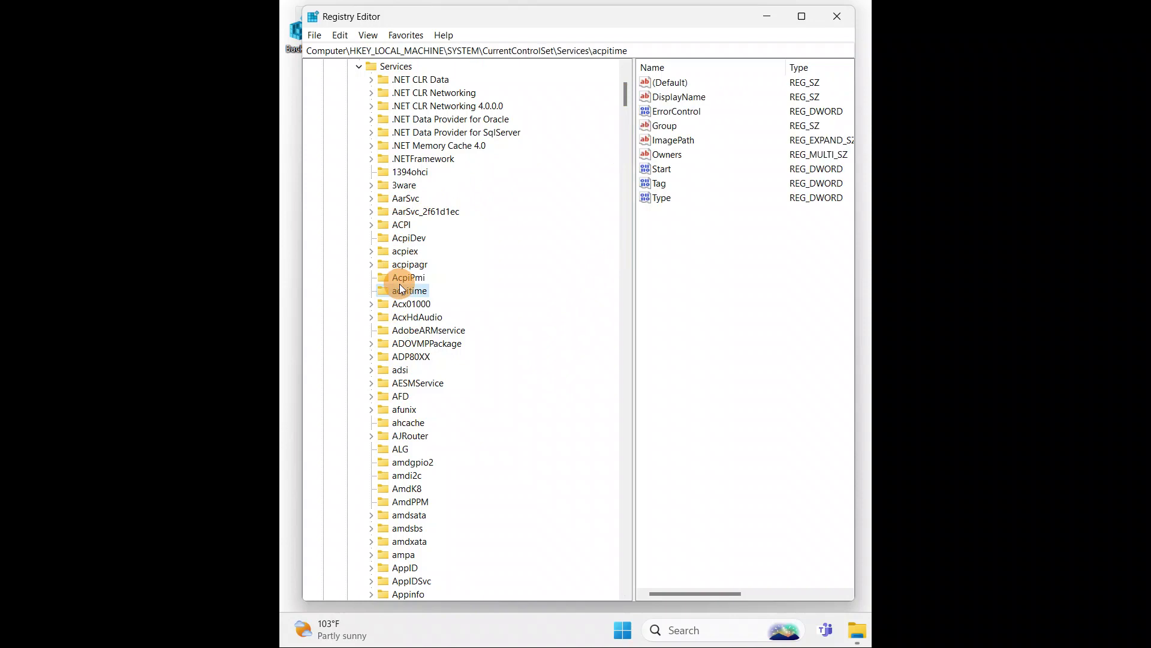
pyautogui.press('b')
pyautogui.press('b')
pyautogui.press('b')
pyautogui.press('b')
pyautogui.press('b')
pyautogui.press('b')
pyautogui.press('b')
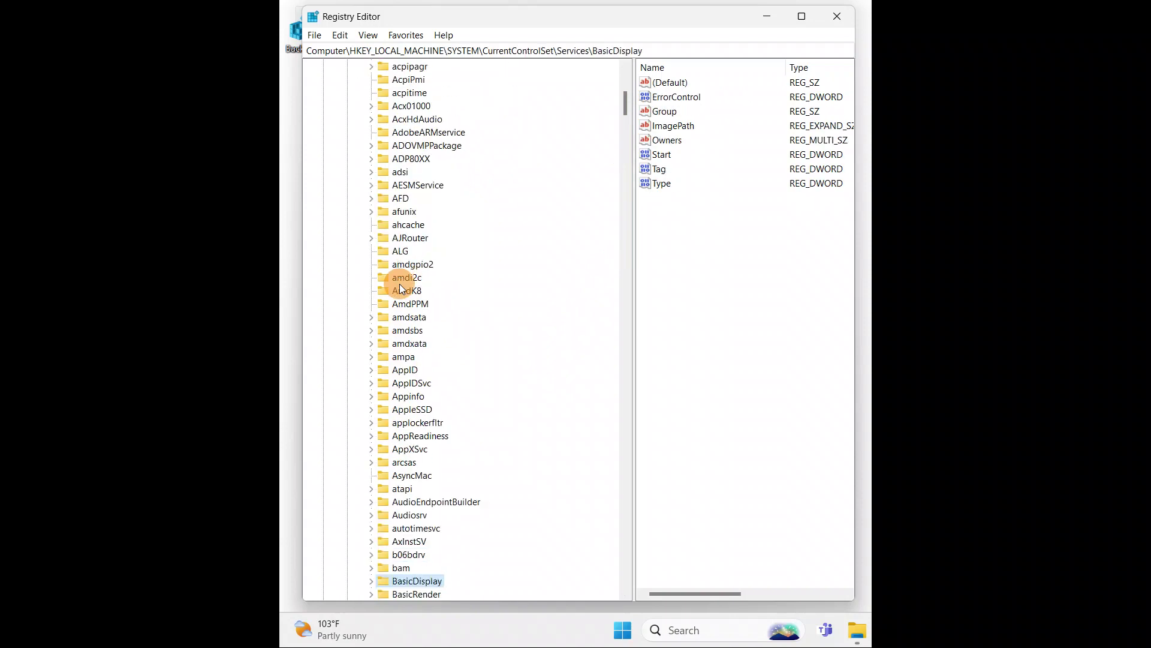
pyautogui.press('b')
pyautogui.press('b')
pyautogui.press('b')
pyautogui.press('b')
pyautogui.press('b')
pyautogui.press('b')
pyautogui.press('b')
pyautogui.press('b')
pyautogui.press('b')
pyautogui.press('b')
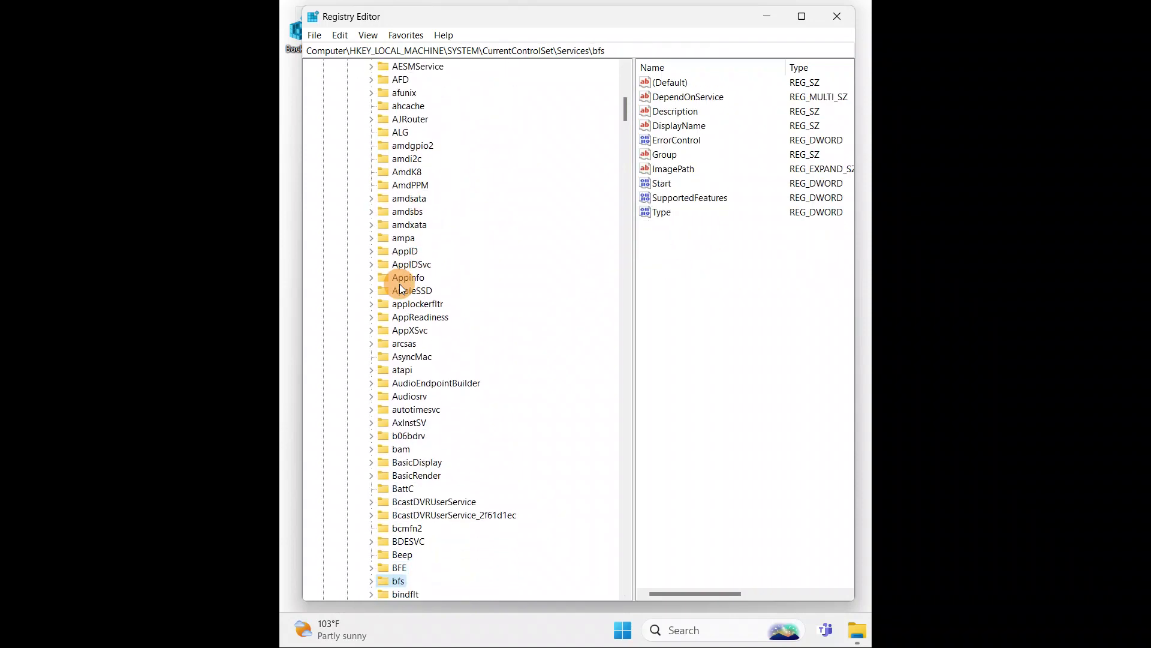
pyautogui.press('b')
pyautogui.press('b')
pyautogui.press('b')
pyautogui.press('b')
pyautogui.press('b')
pyautogui.press('b')
pyautogui.press('b')
pyautogui.press('b')
pyautogui.press('b')
pyautogui.press('b')
pyautogui.press('b')
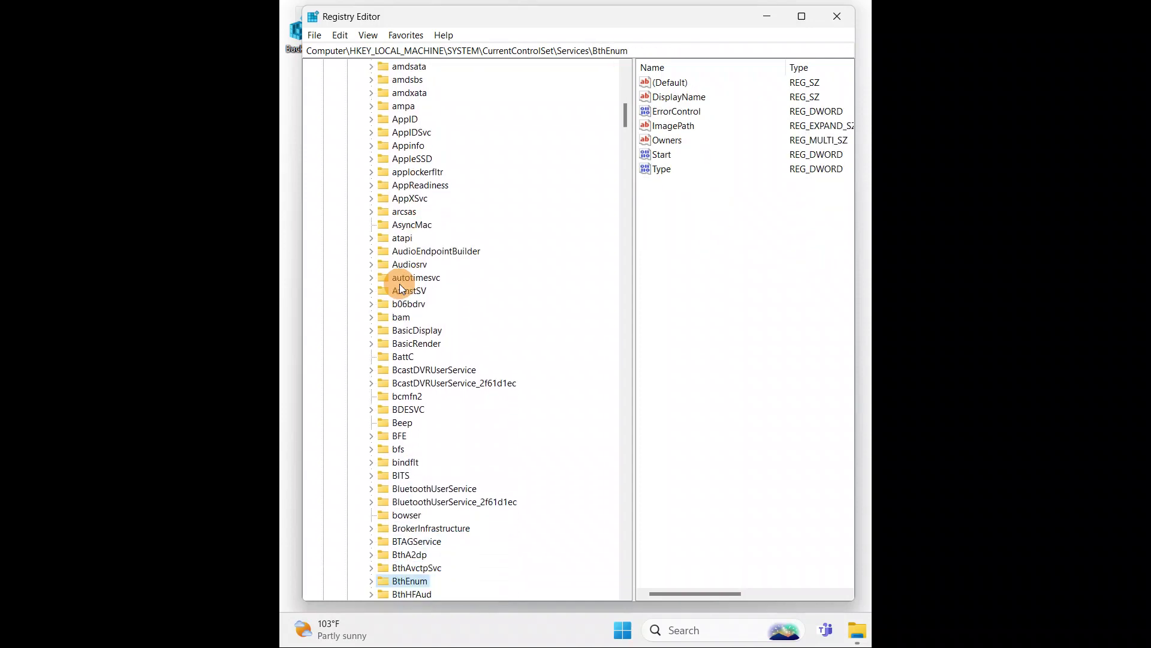
pyautogui.press('b')
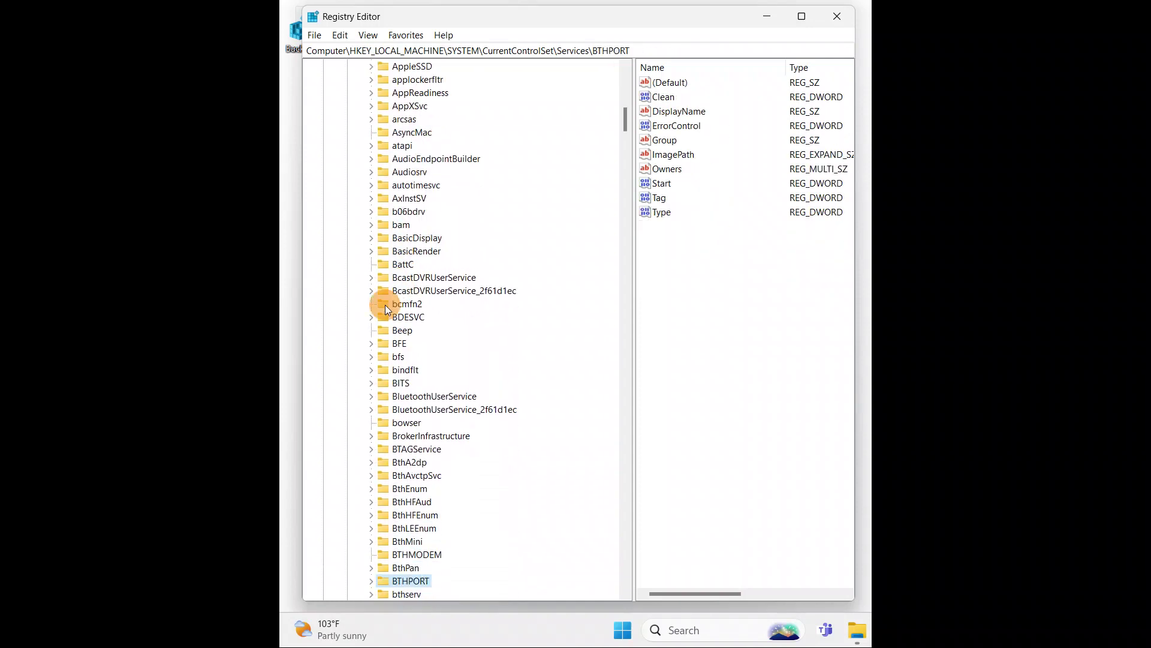
pyautogui.click(447, 397)
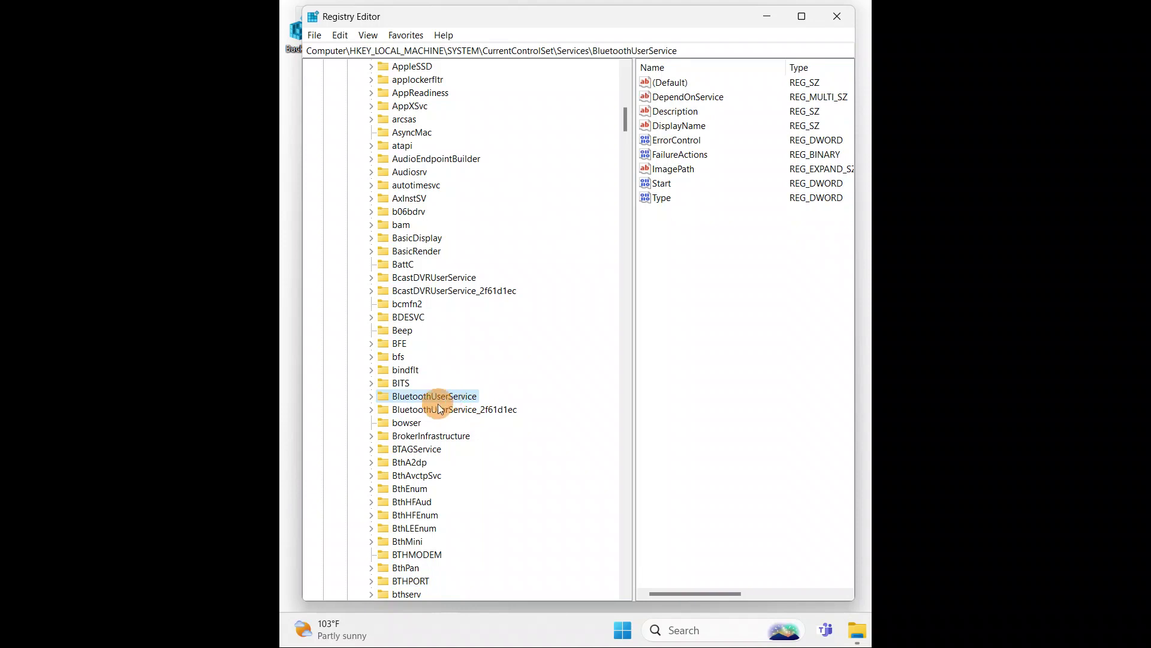
pyautogui.click(457, 412)
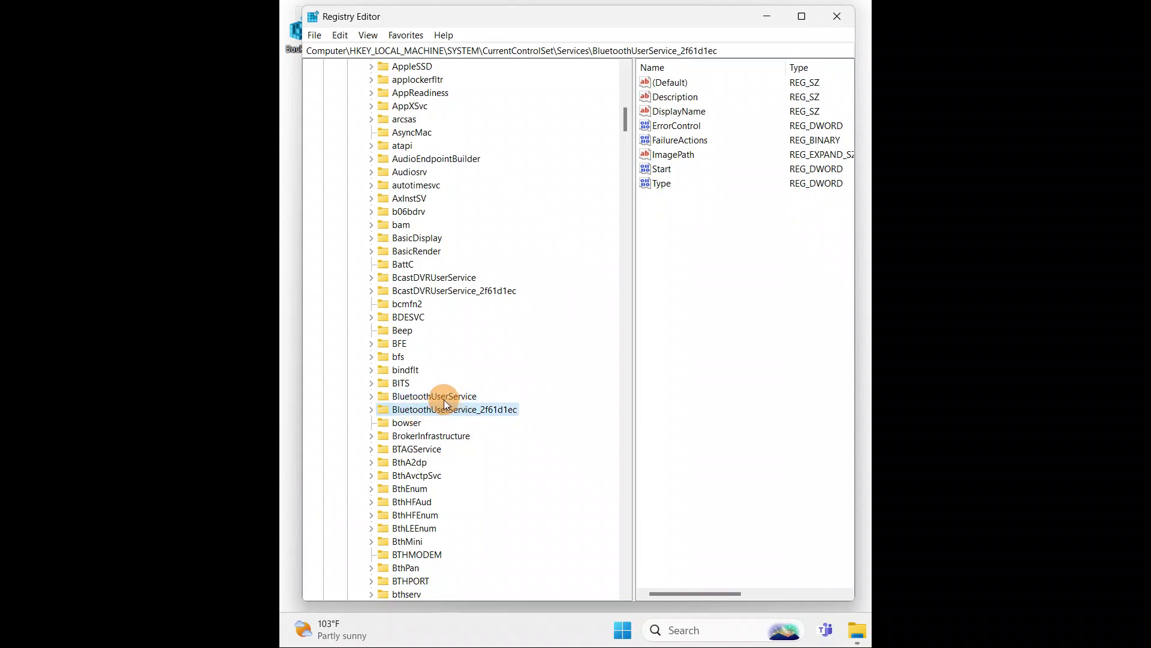
pyautogui.click(444, 401)
pyautogui.click(444, 412)
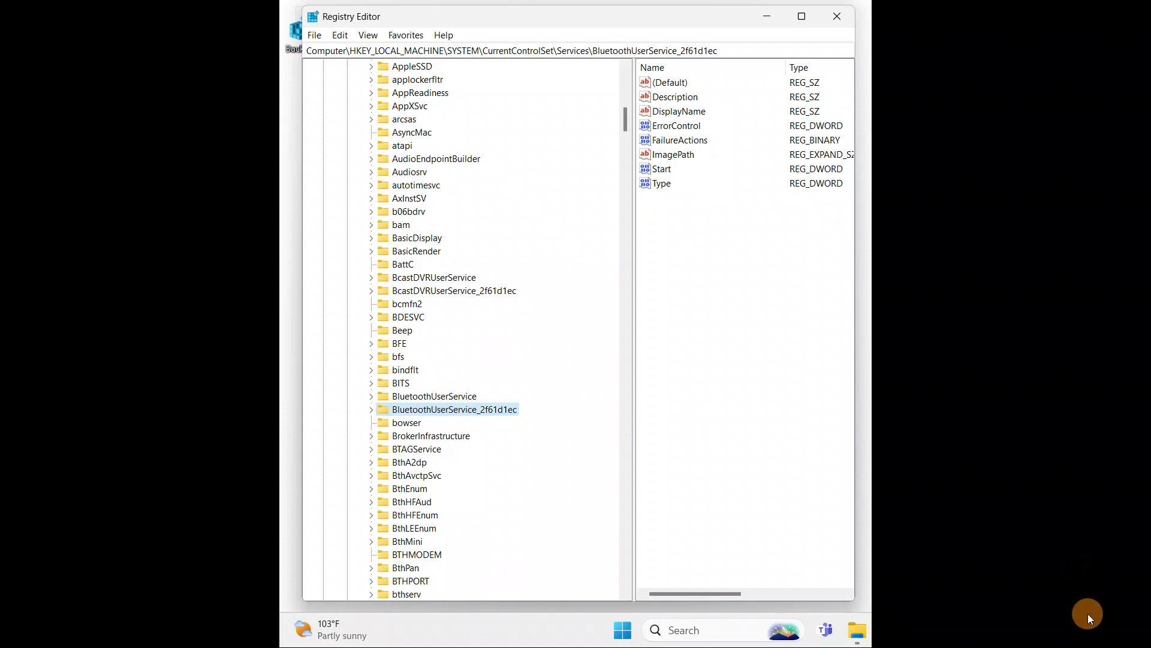
pyautogui.hotkey('alt', 'Tab')
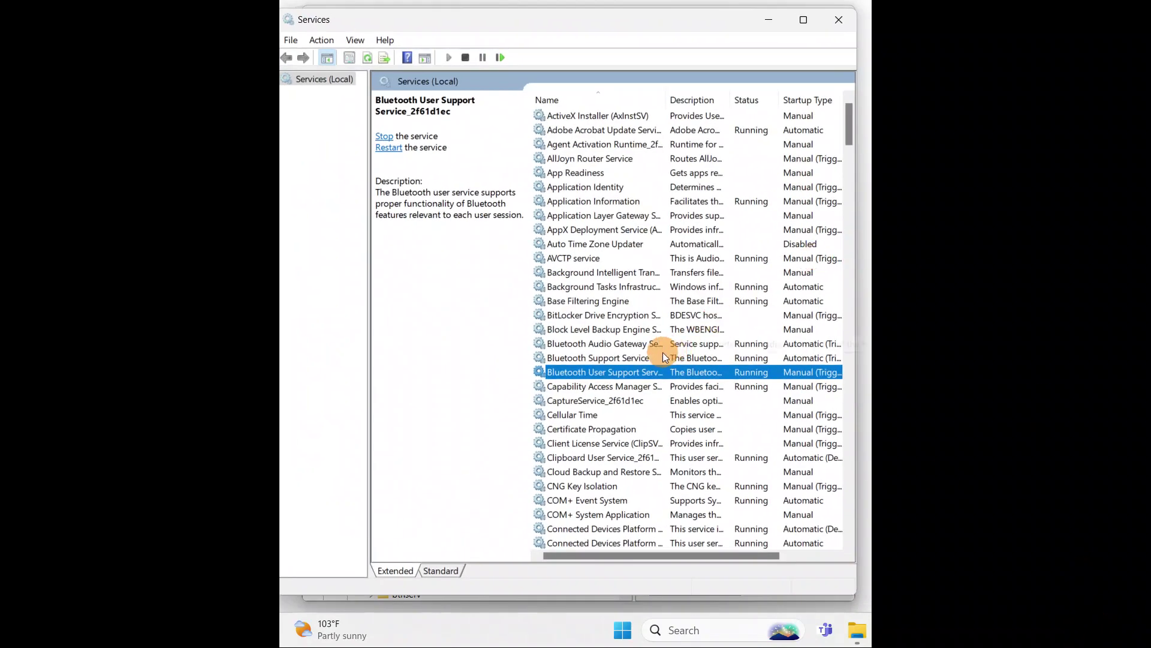
# Check that Bluetooth User Support Service_2f61d1ec's startup type is Manual, then minimize Services
pyautogui.rightClick(602, 373)
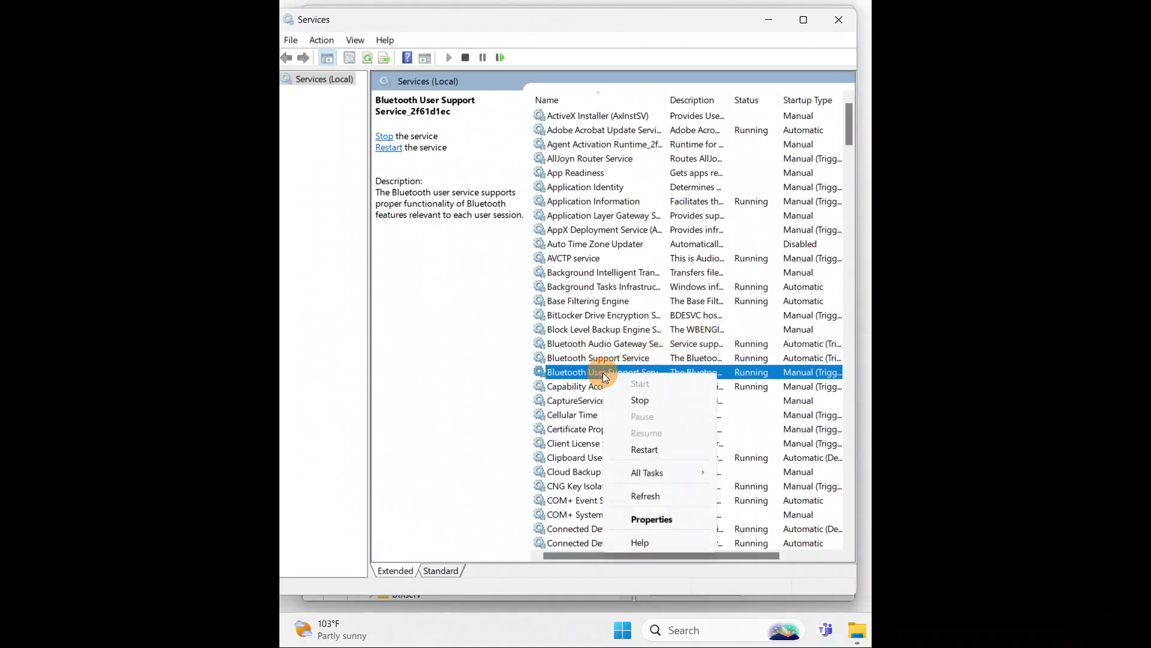
pyautogui.click(652, 520)
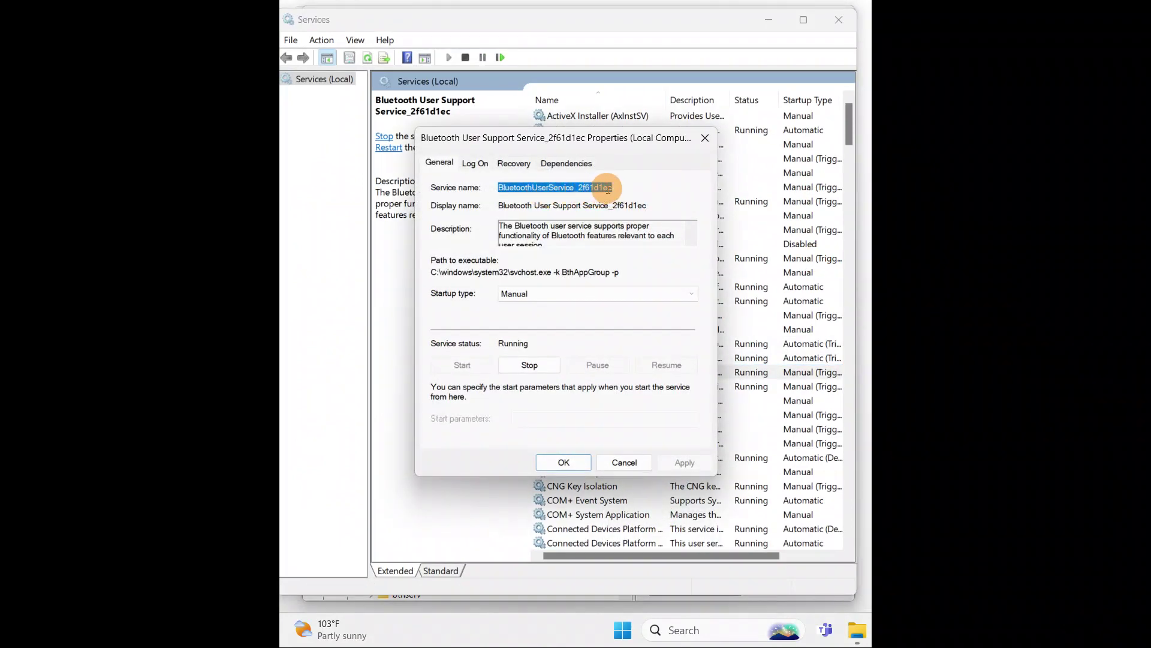
pyautogui.click(704, 139)
pyautogui.click(770, 21)
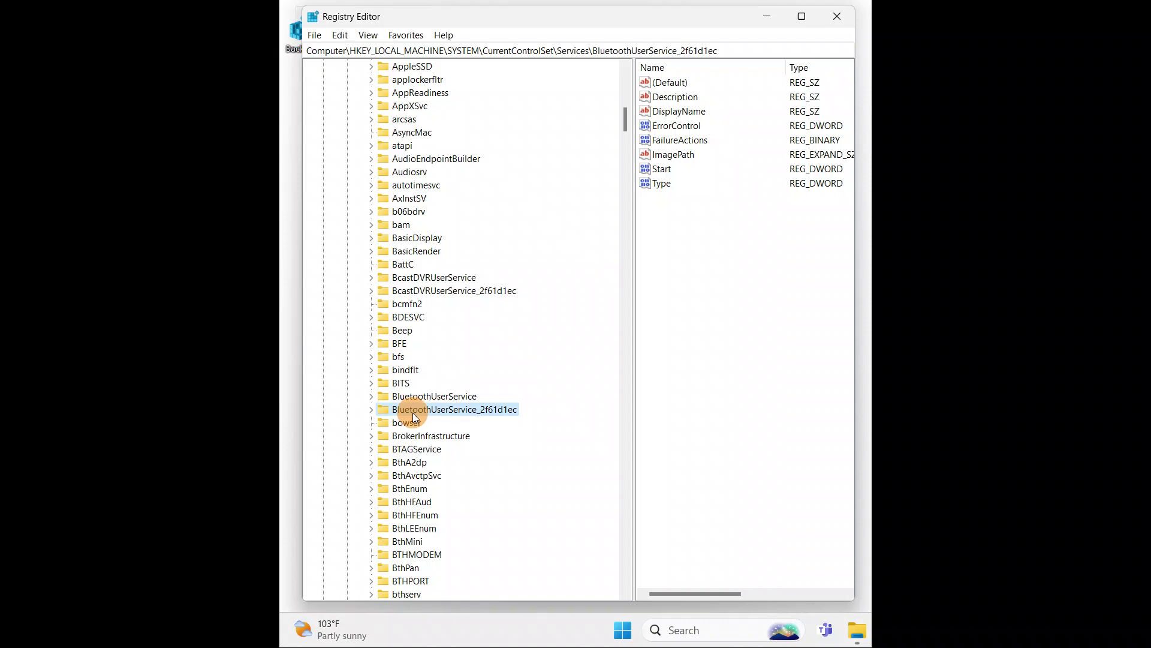
# Change the Start value data of BluetoothUserService_2f61d1ec from 3 to 2
pyautogui.click(658, 171)
pyautogui.rightClick(657, 170)
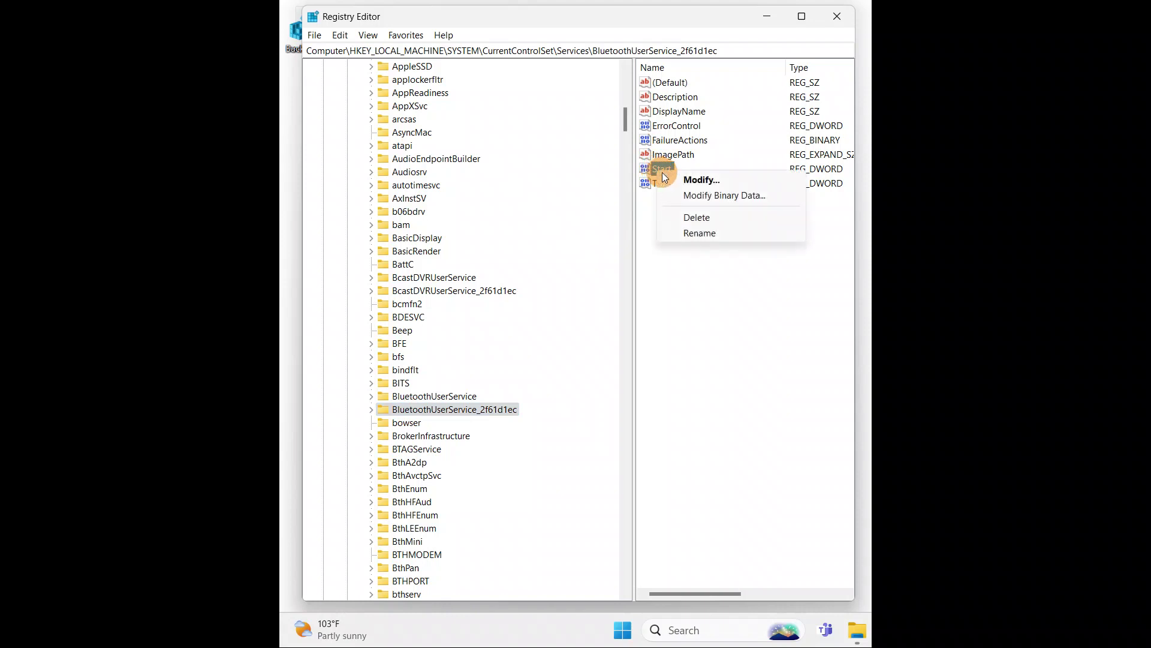
pyautogui.click(707, 179)
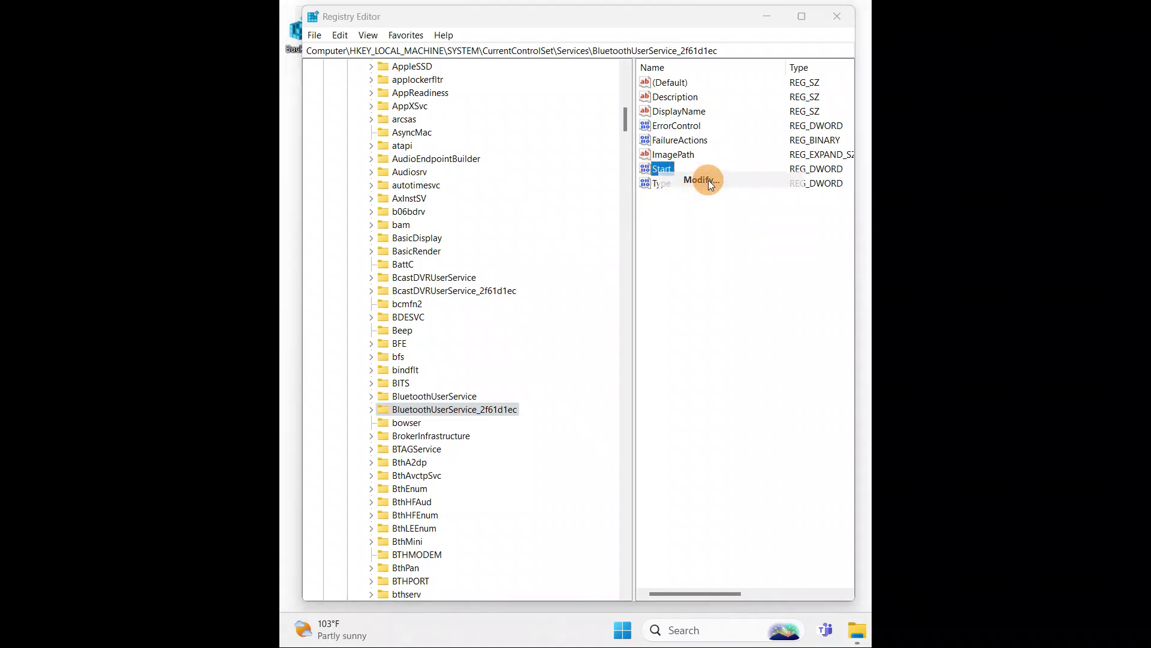
pyautogui.moveTo(533, 80); pyautogui.dragTo(603, 139)
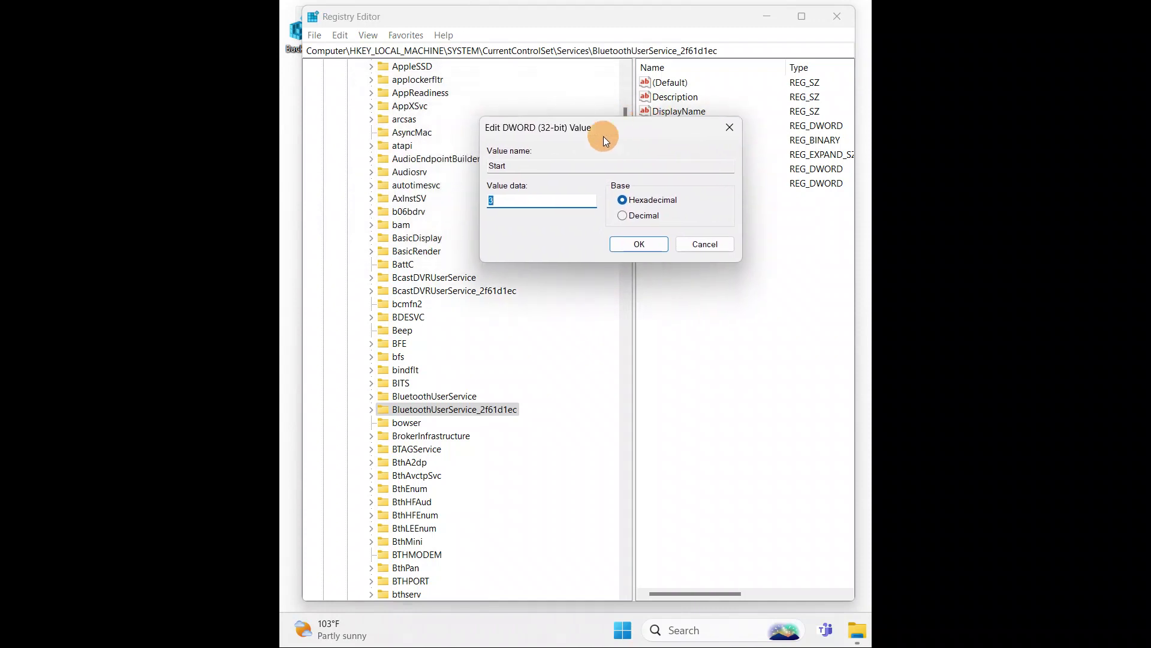
pyautogui.click(506, 203)
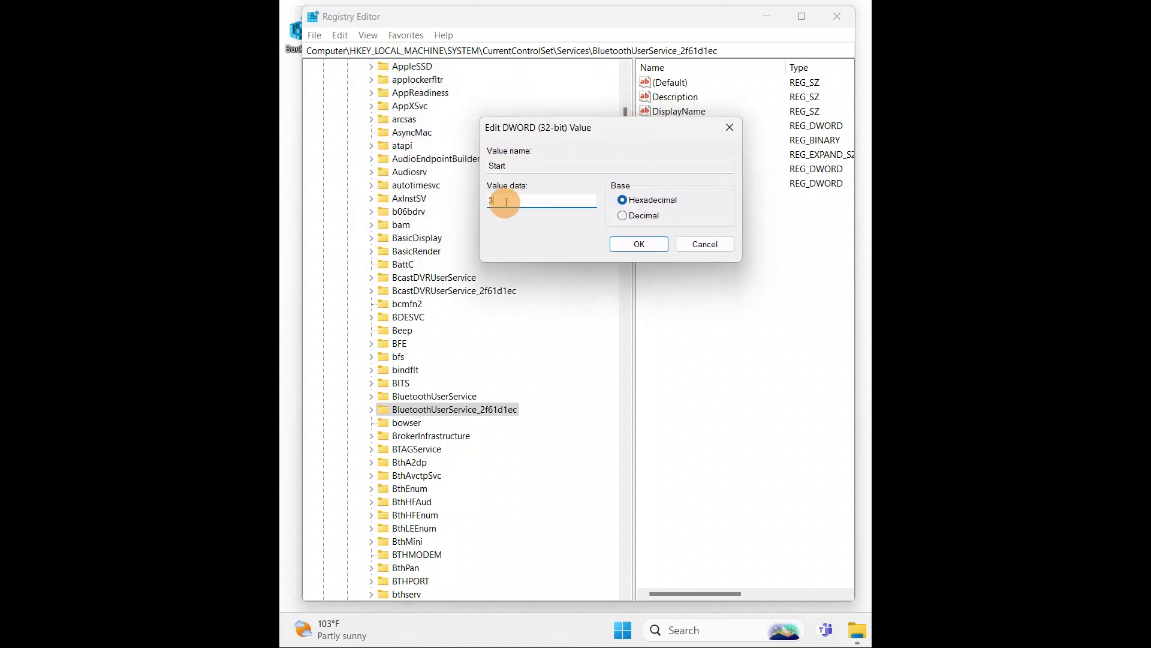
pyautogui.press('BackSpace')
pyautogui.write('2')
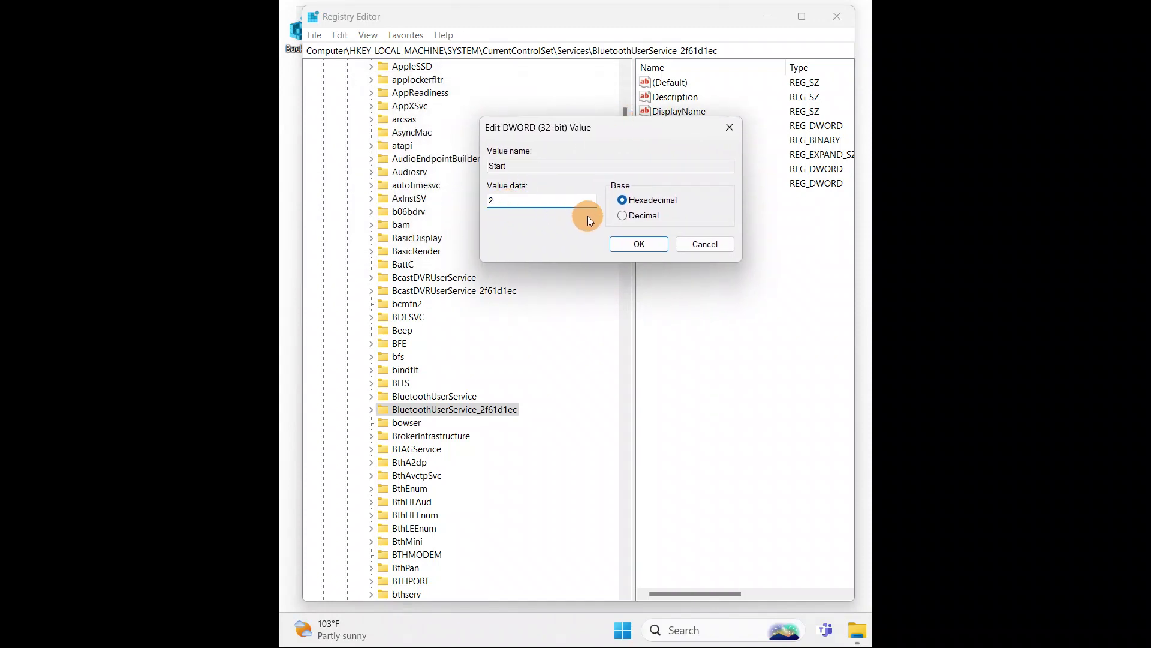
pyautogui.click(640, 244)
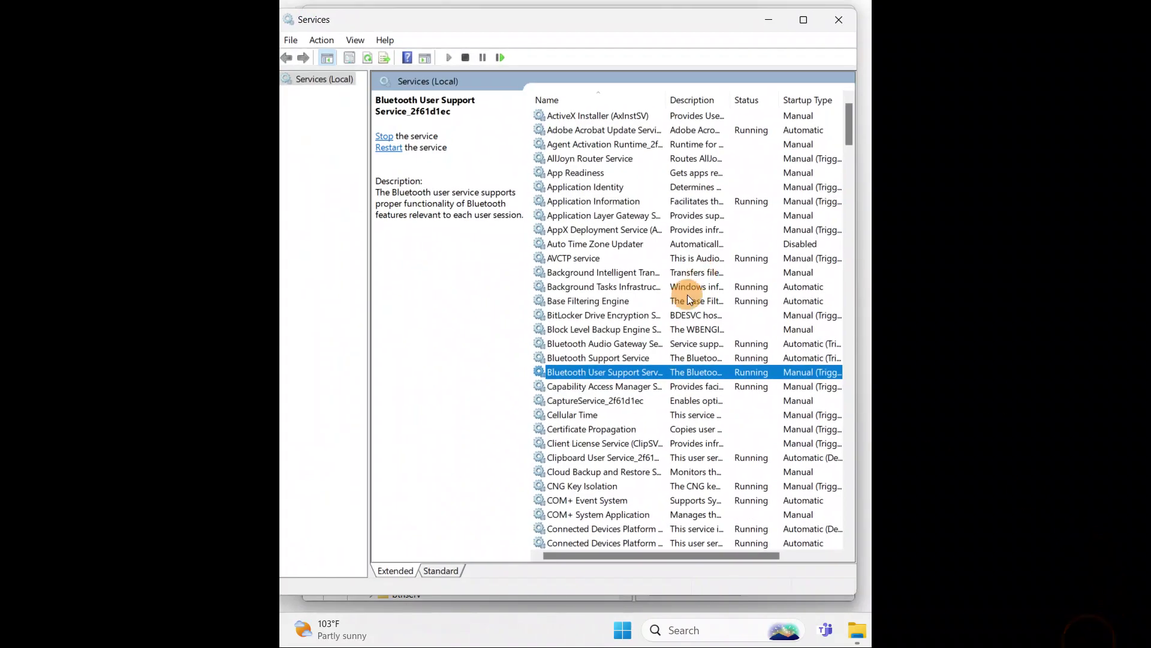
pyautogui.rightClick(590, 375)
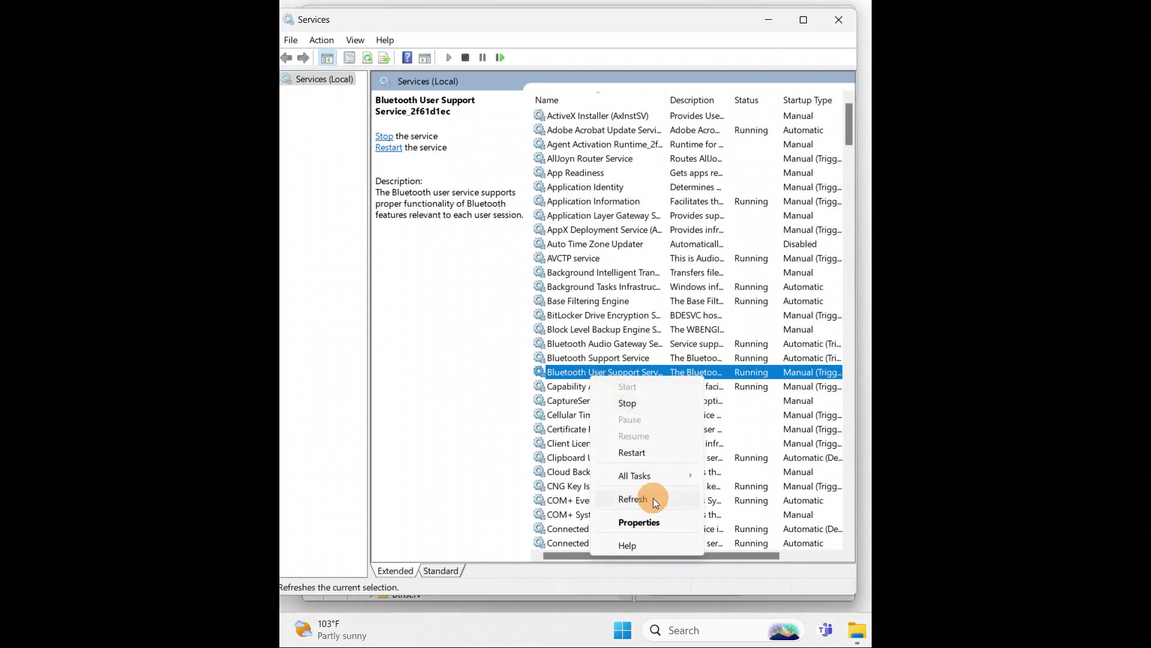
pyautogui.click(650, 521)
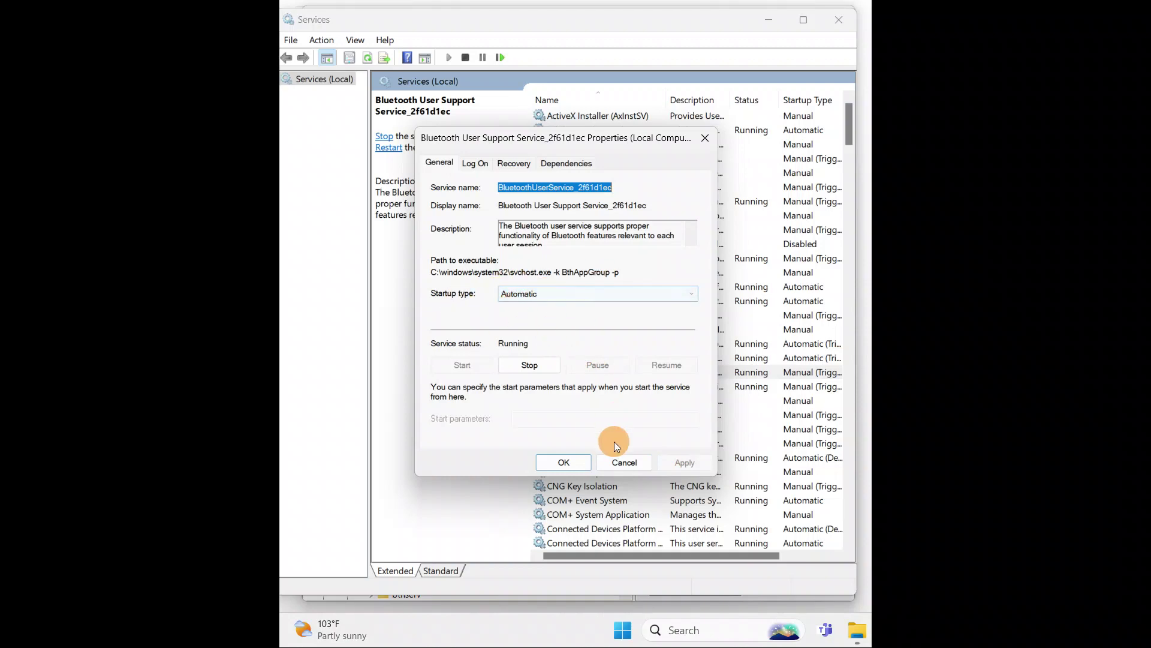
pyautogui.click(567, 462)
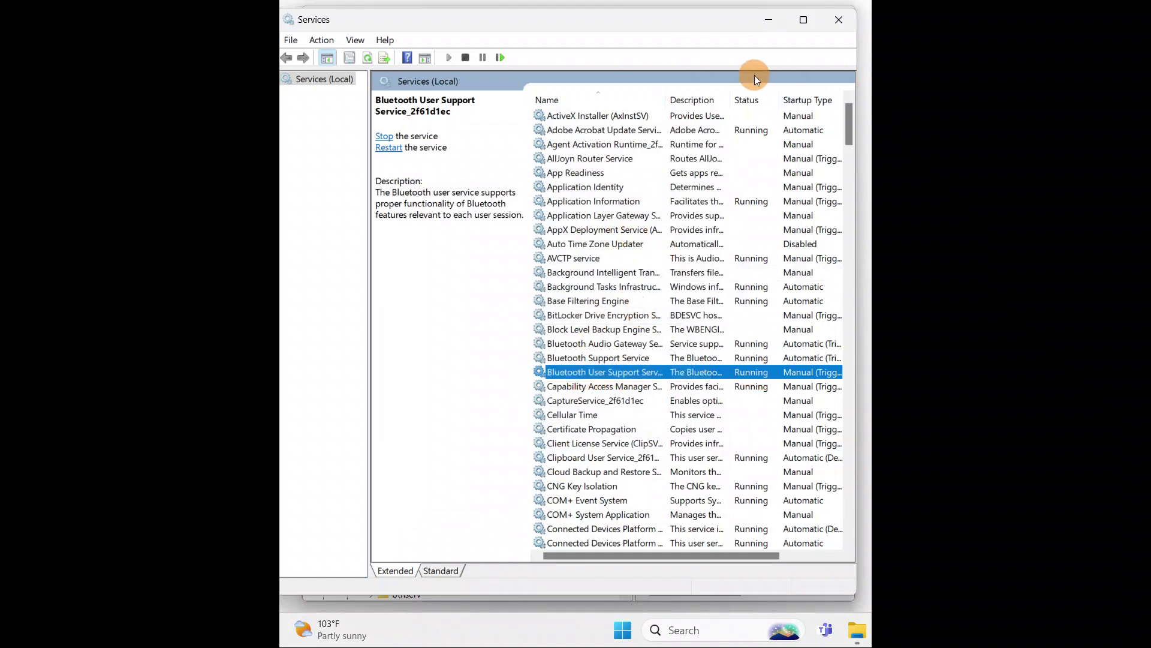
# Minimize Services, reselect the Start value of BluetoothUserService_2f61d1ec, then minimize Services again
pyautogui.click(771, 23)
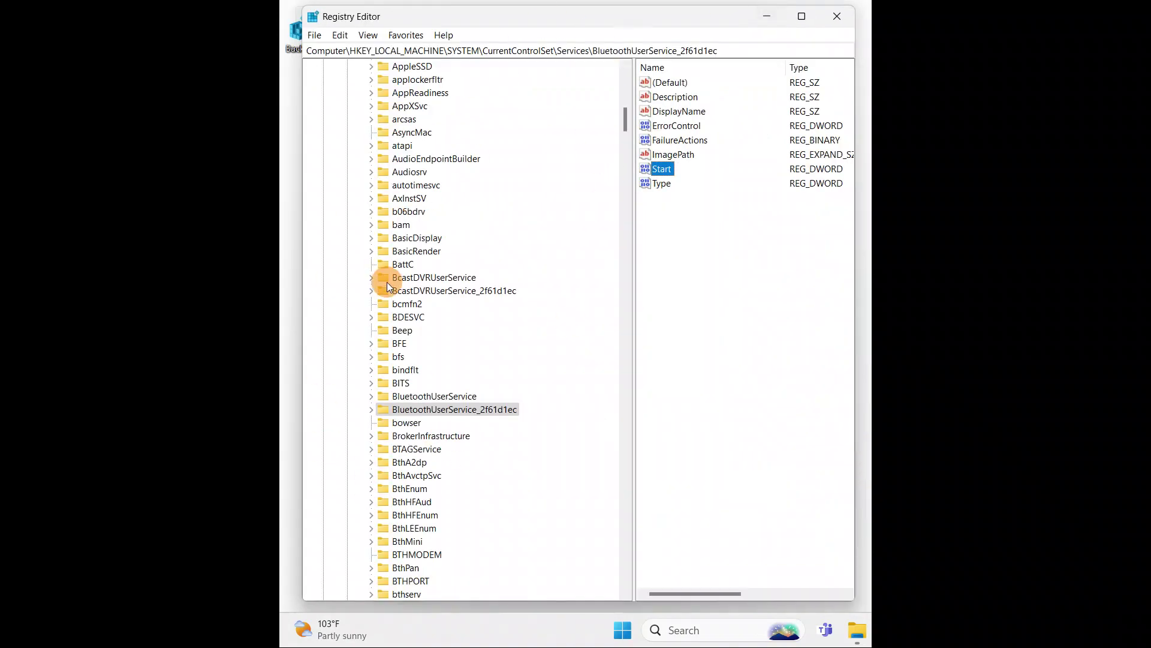
pyautogui.click(663, 171)
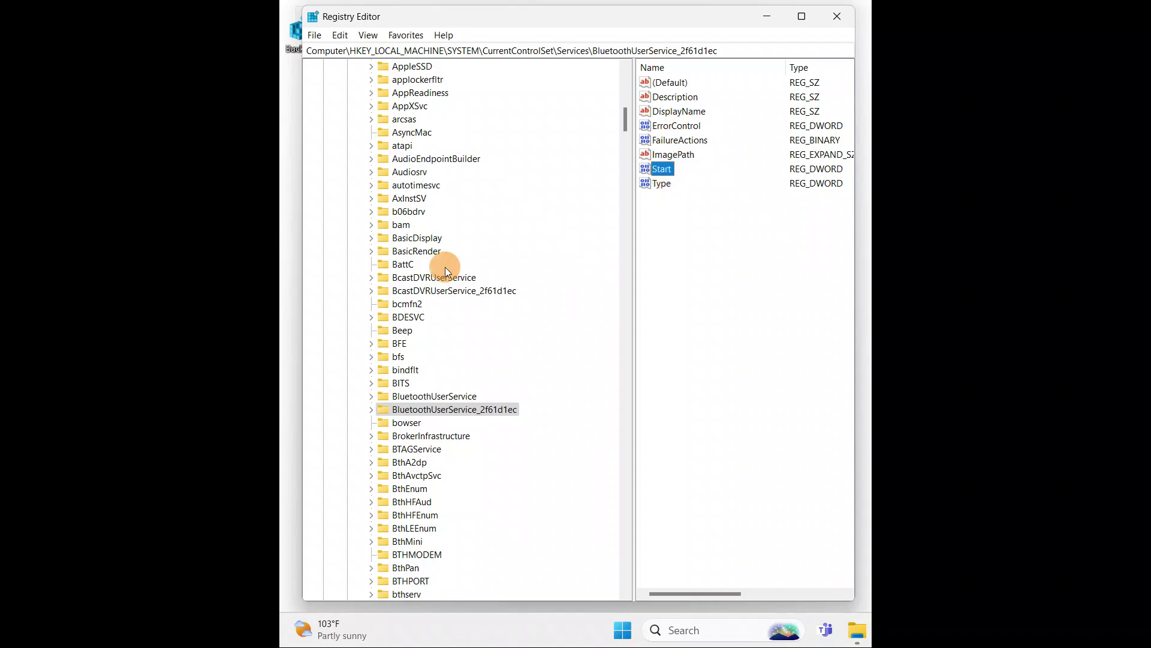
pyautogui.click(1088, 629)
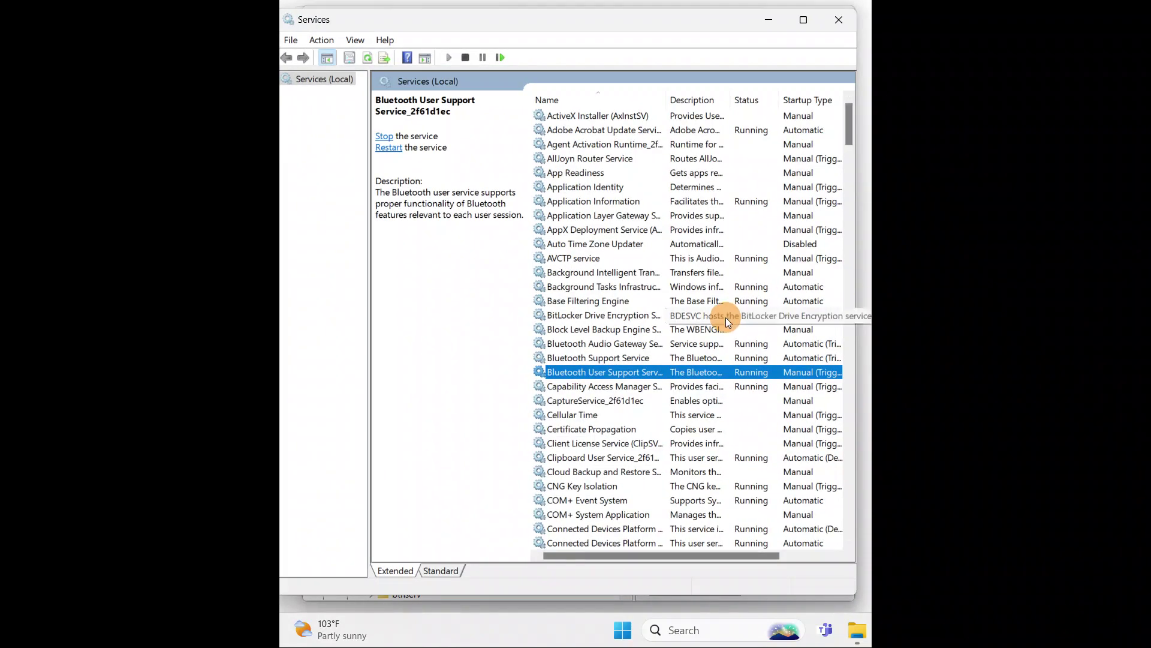
pyautogui.click(772, 23)
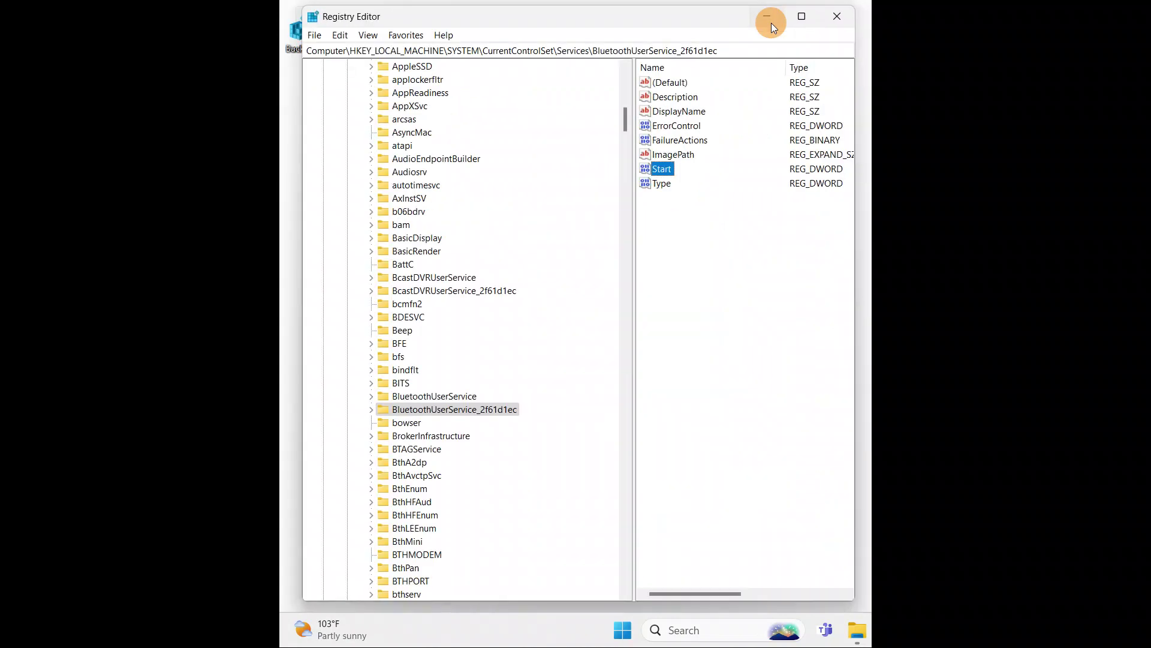